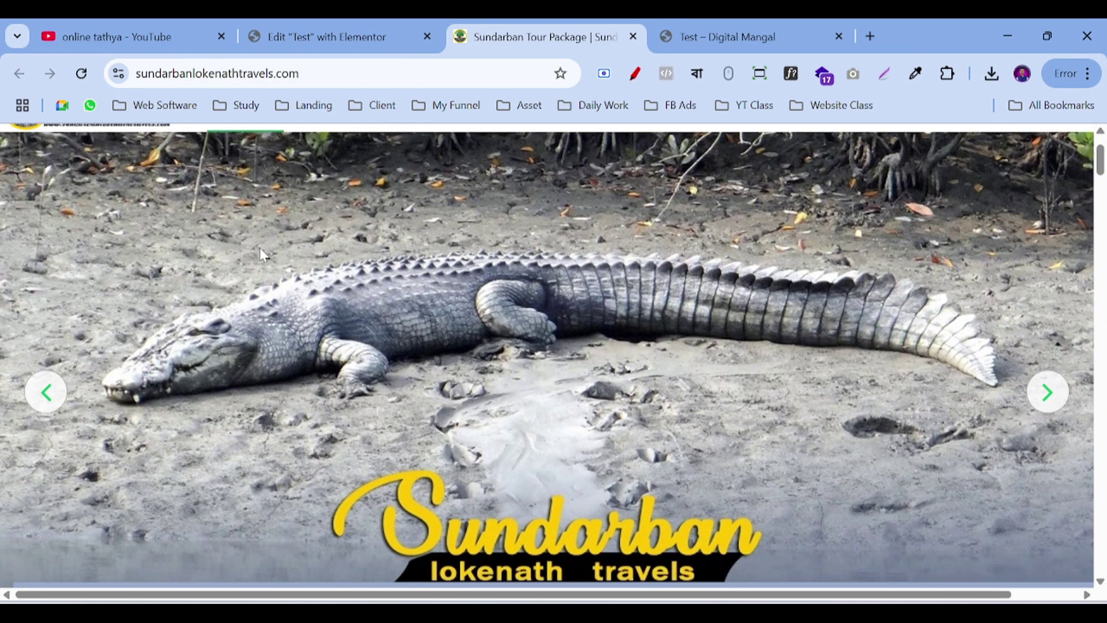
Step: Compare the hero image slider on the Sundarban travel site with the one on the Test page preview
scroll(424, 284, "up", 2)
scroll(541, 306, "down", 2)
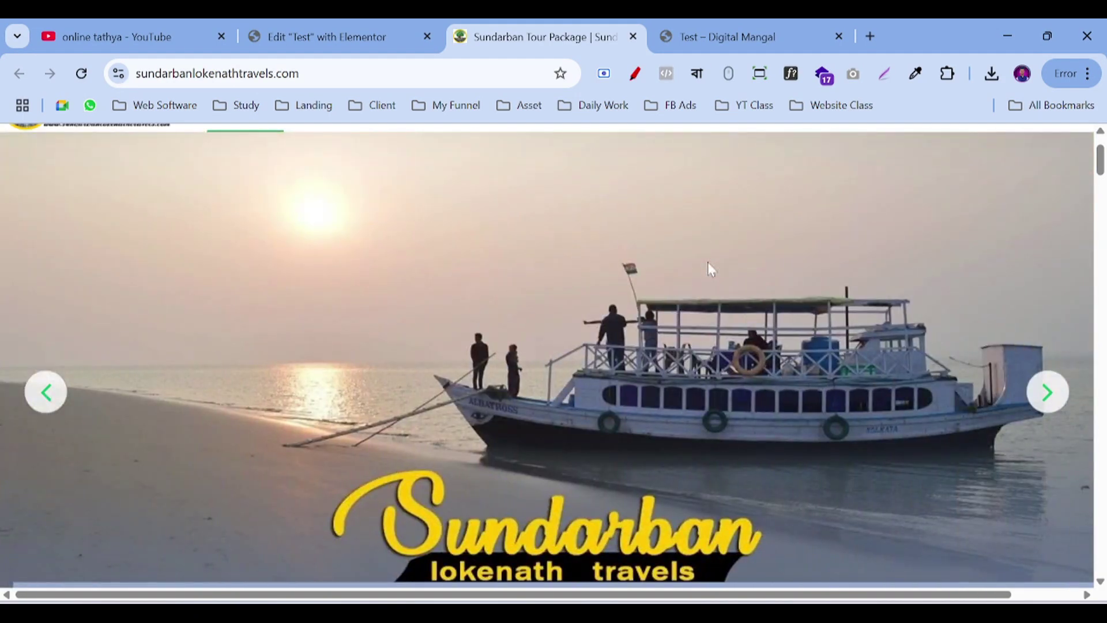
left_click(749, 26)
scroll(261, 293, "down", 3)
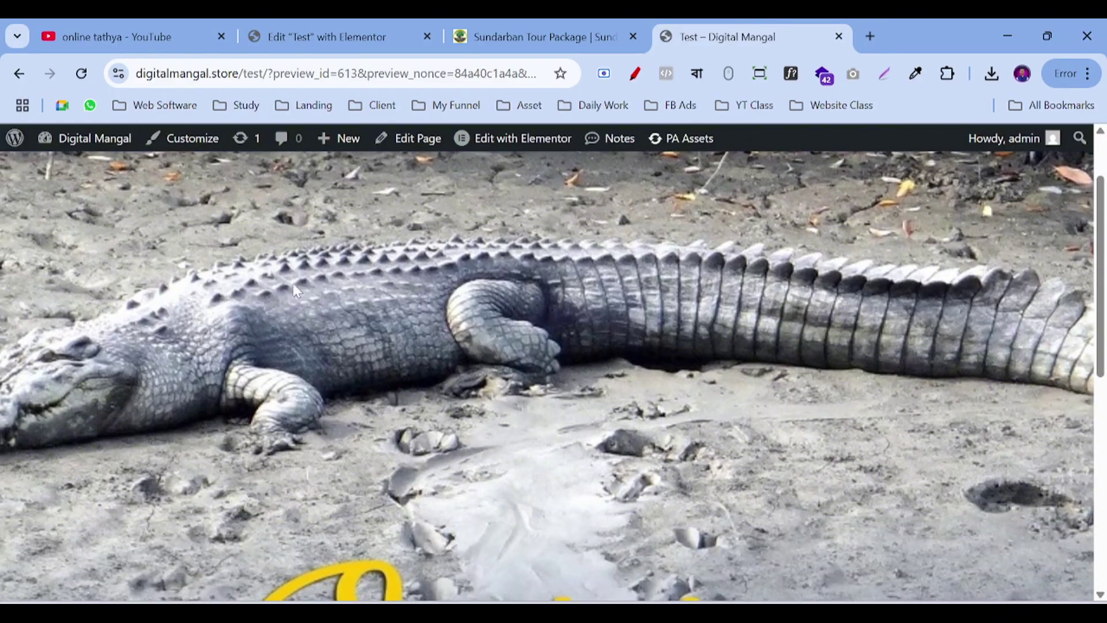
scroll(743, 285, "down", 2)
scroll(742, 285, "up", 2)
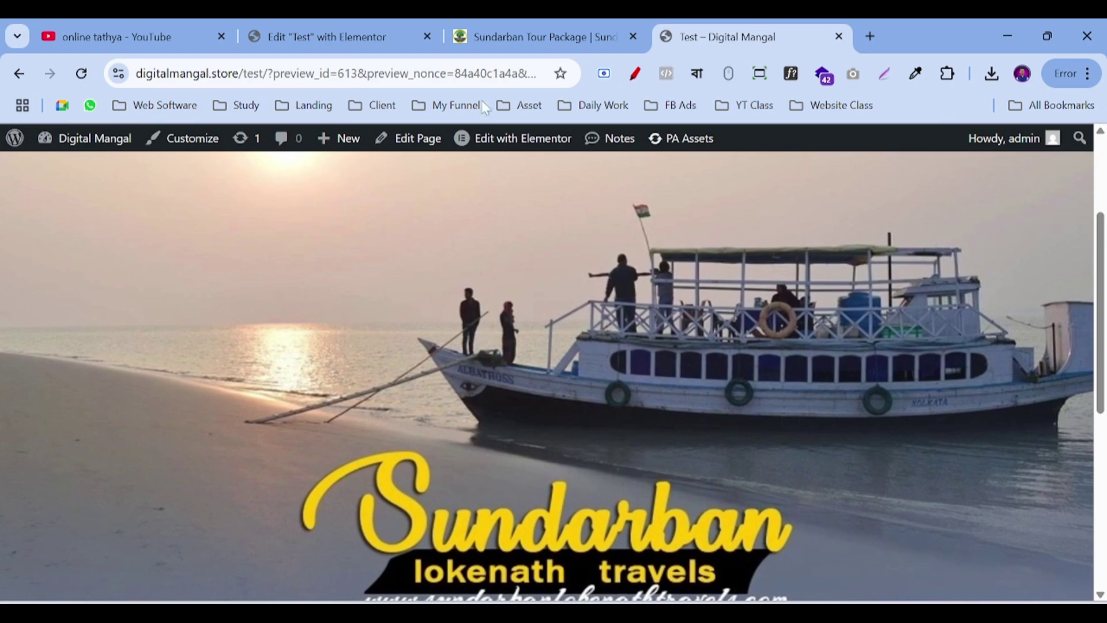
left_click(541, 36)
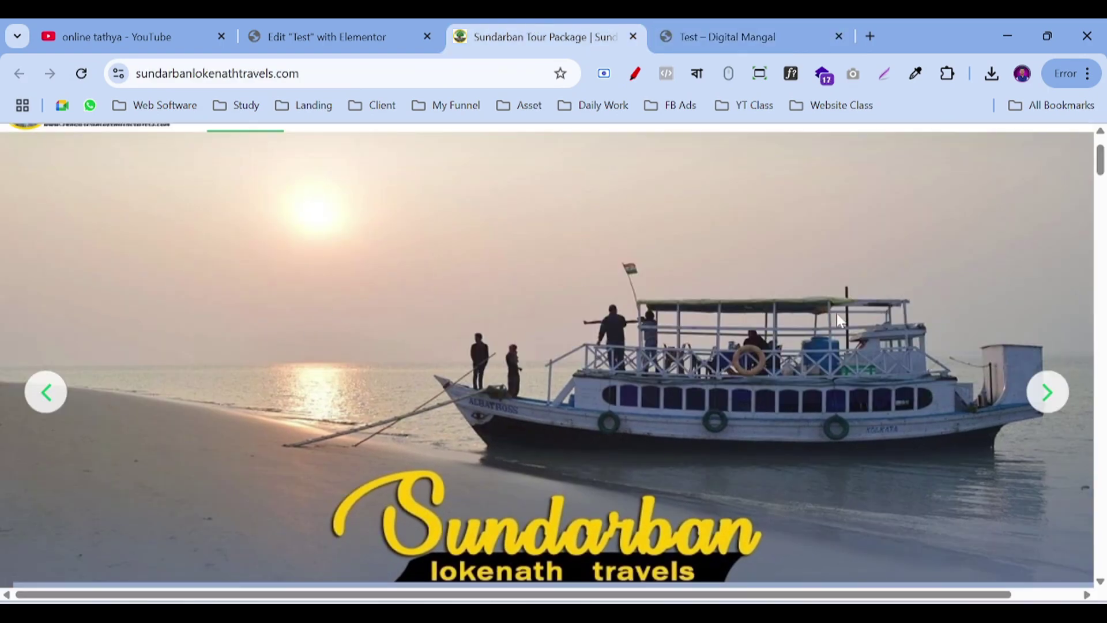
left_click(741, 34)
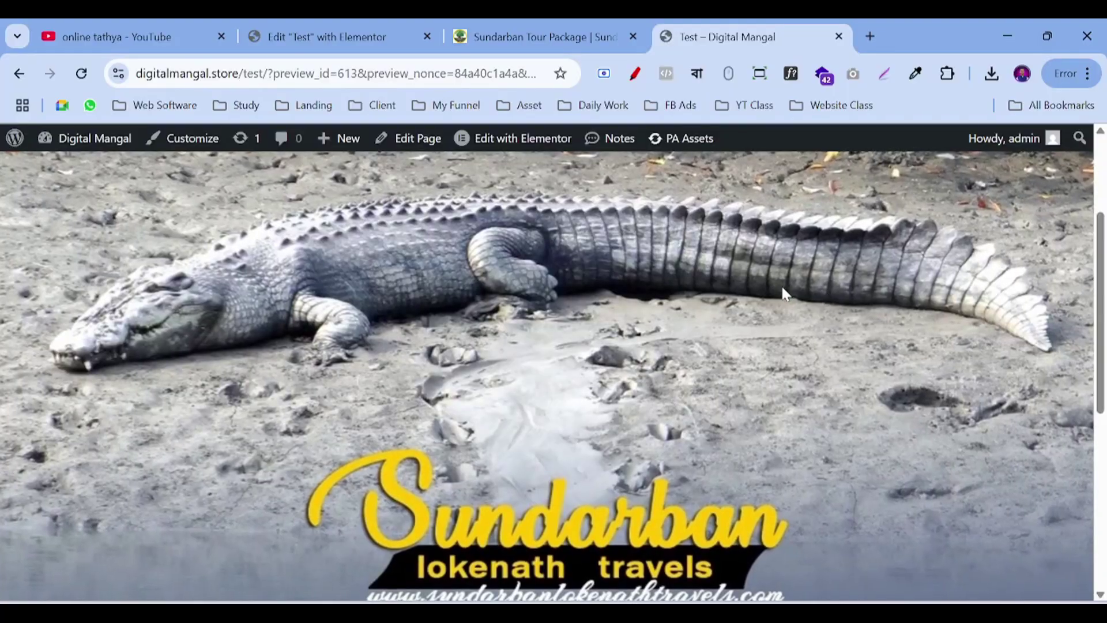
Step: Switch to the Elementor editor for the Test page and examine the hero container's slideshow, layout and style settings
left_click(398, 27)
scroll(579, 317, "up", 4)
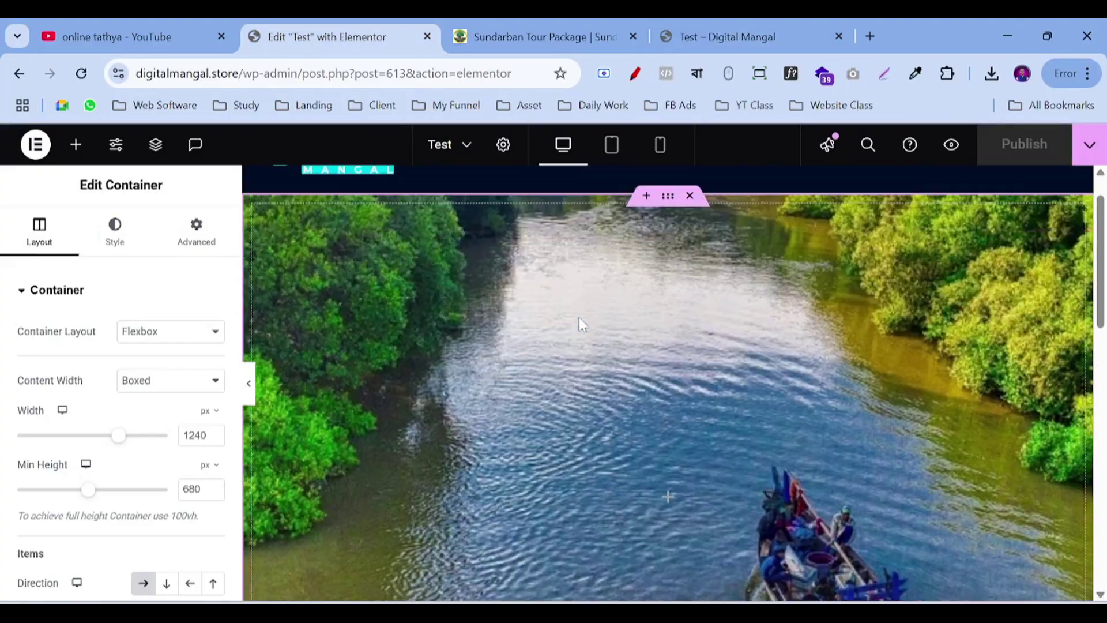
scroll(713, 327, "down", 5)
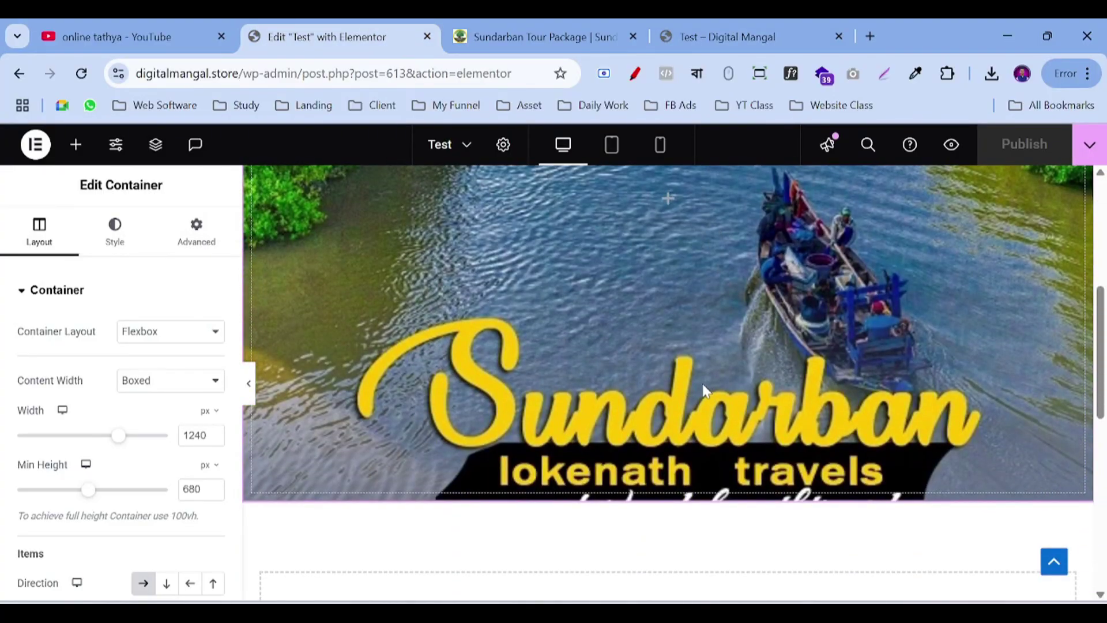
scroll(701, 382, "up", 3)
scroll(627, 353, "up", 2)
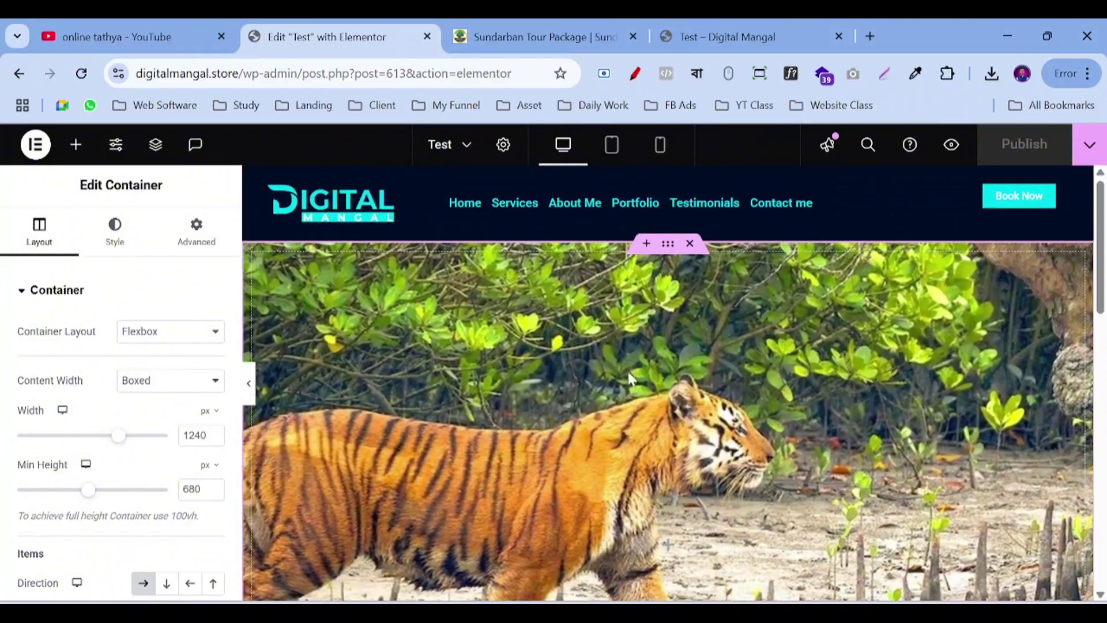
scroll(670, 367, "down", 2)
scroll(632, 366, "up", 2)
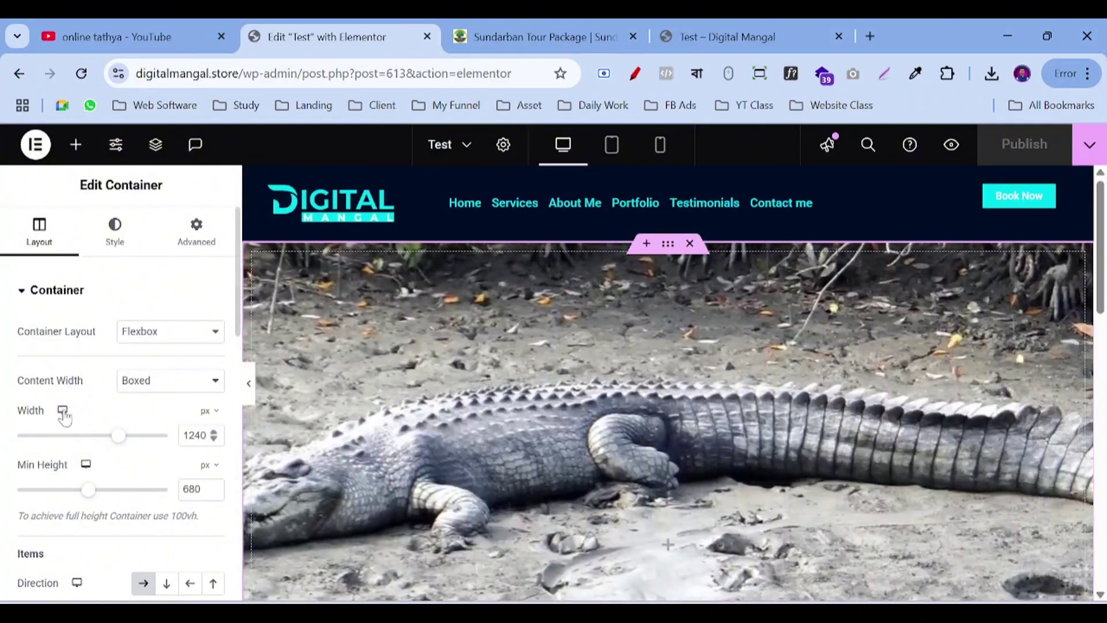
scroll(72, 377, "down", 10)
scroll(72, 377, "up", 10)
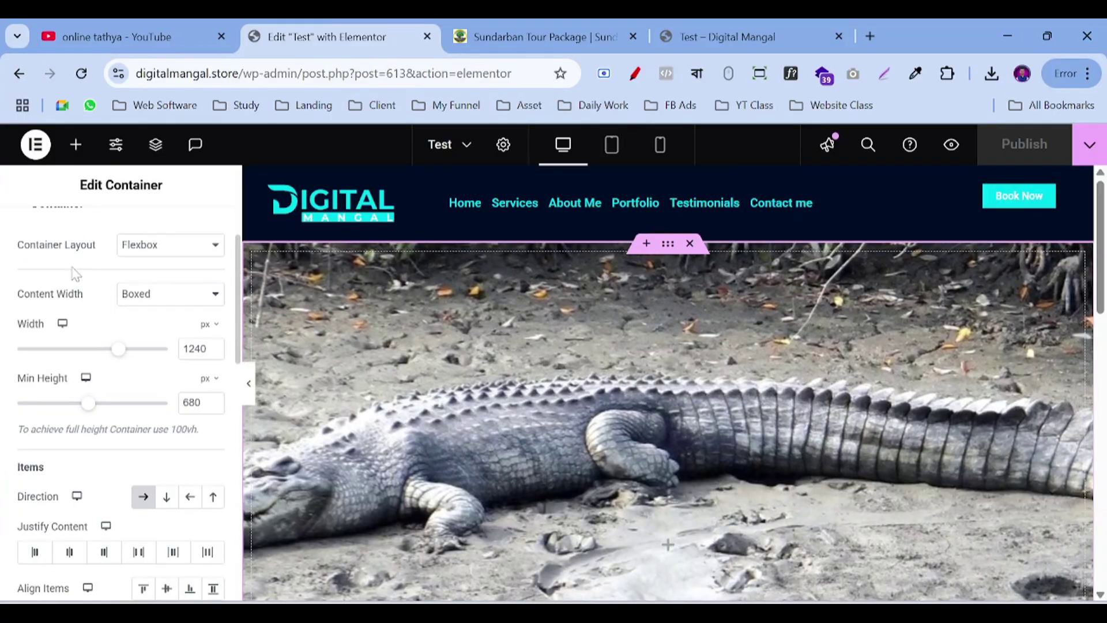
left_click(111, 234)
scroll(81, 358, "down", 6)
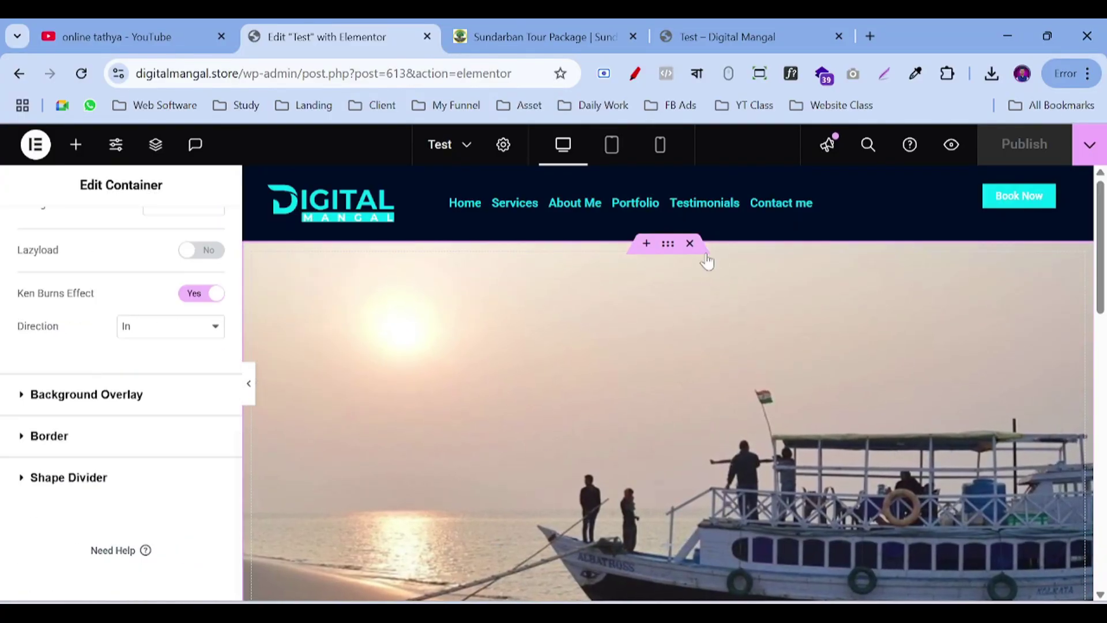
Step: Delete the existing hero slideshow container and add a new Flexbox container with the single-column structure
left_click(689, 243)
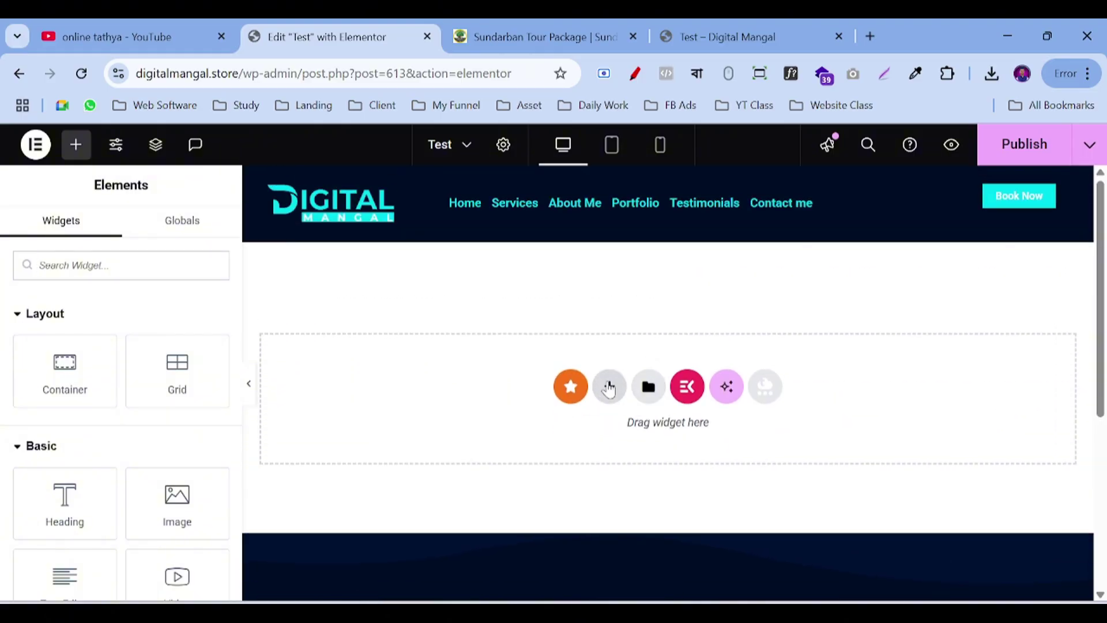
left_click(608, 387)
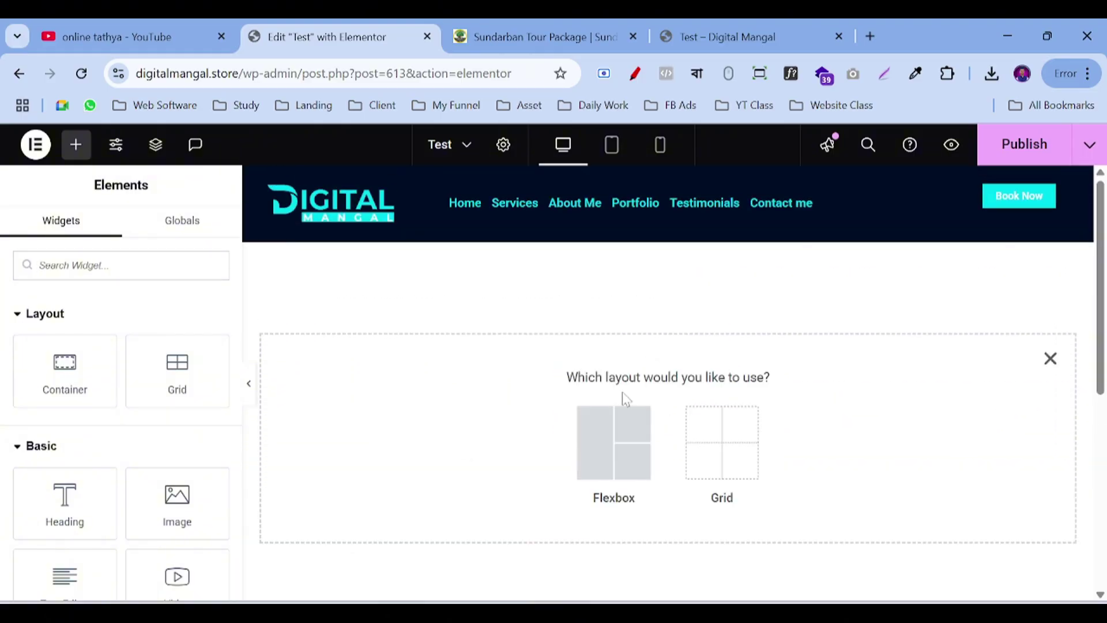
left_click(608, 448)
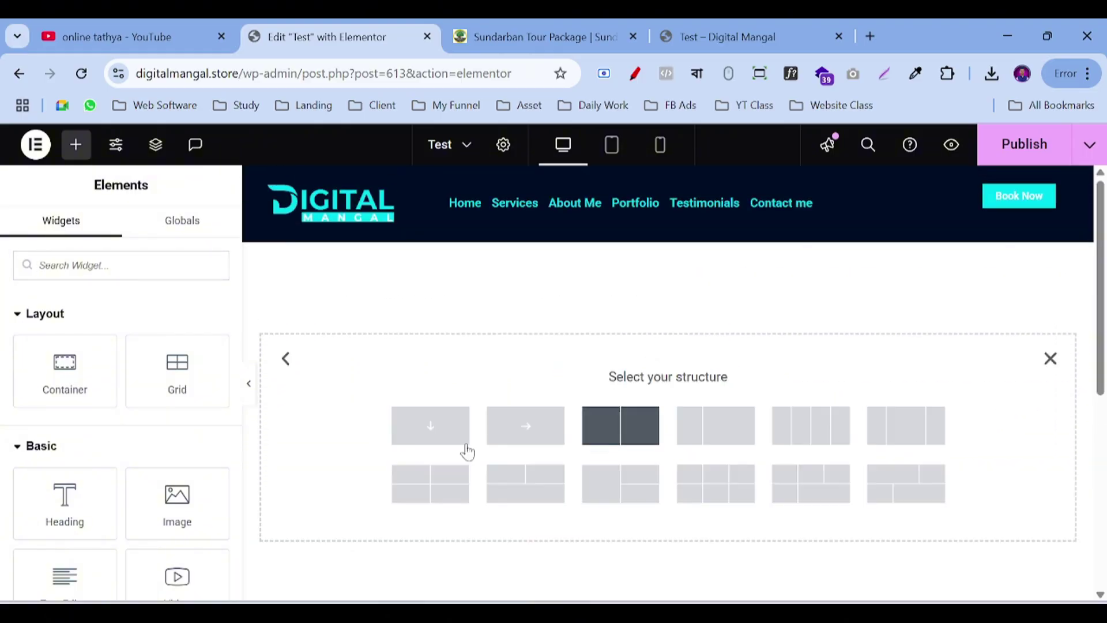
left_click(428, 433)
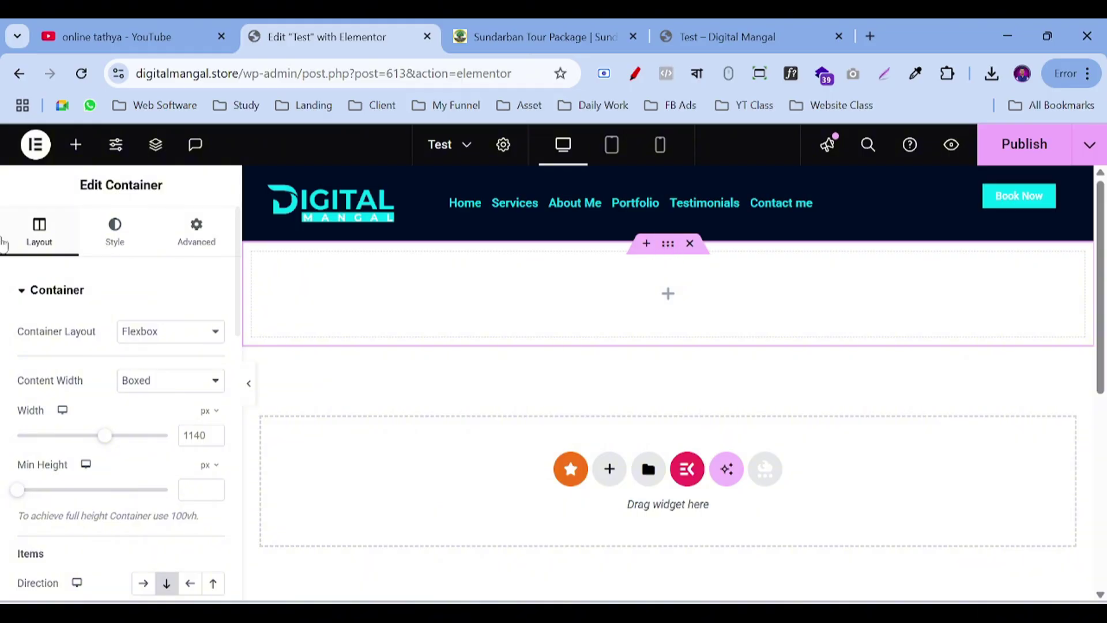
Step: Set the new container's normal background type to Slideshow
left_click(113, 233)
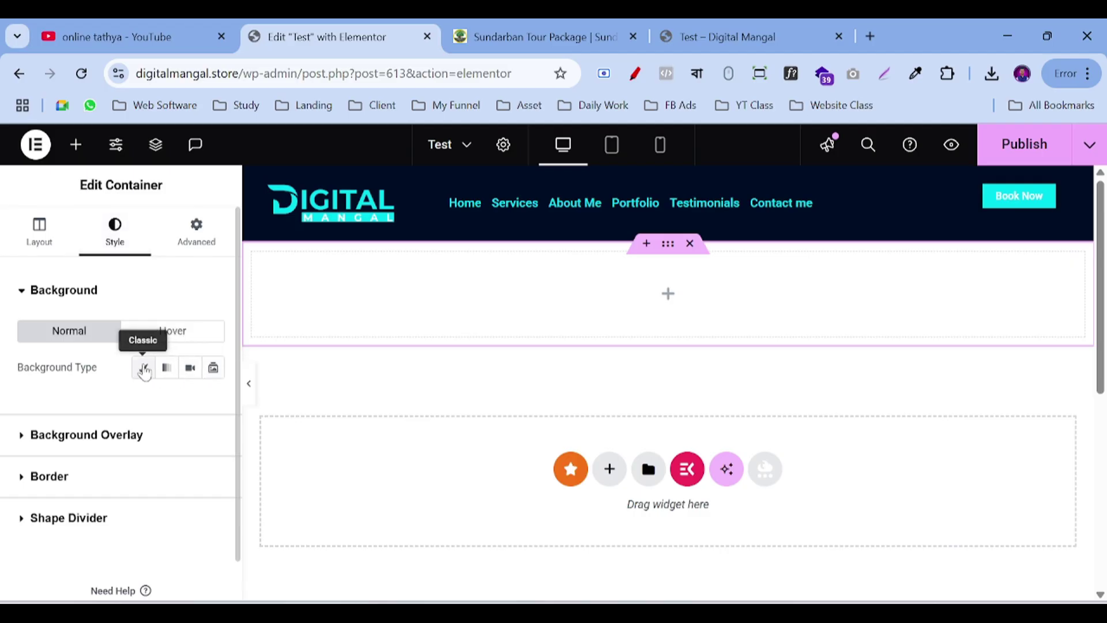
left_click(144, 369)
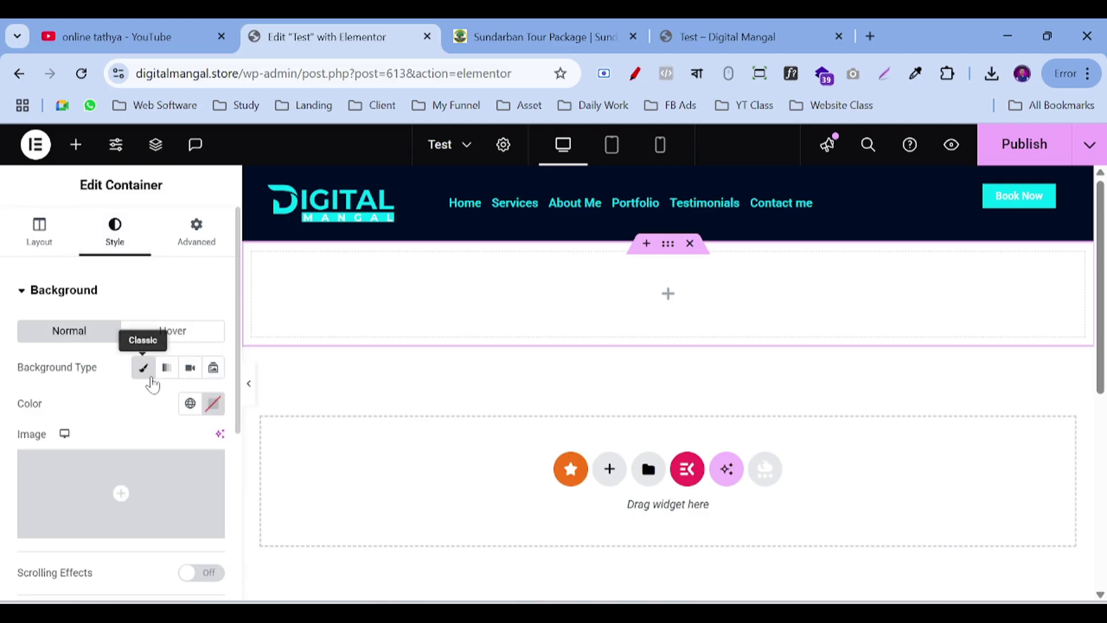
left_click(213, 370)
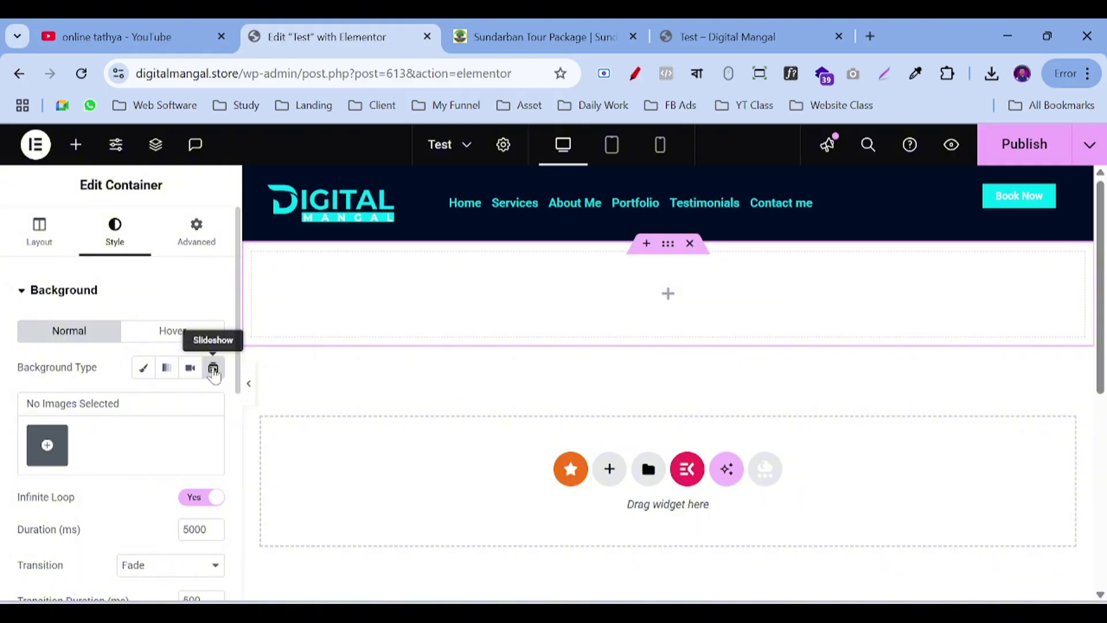
left_click(143, 374)
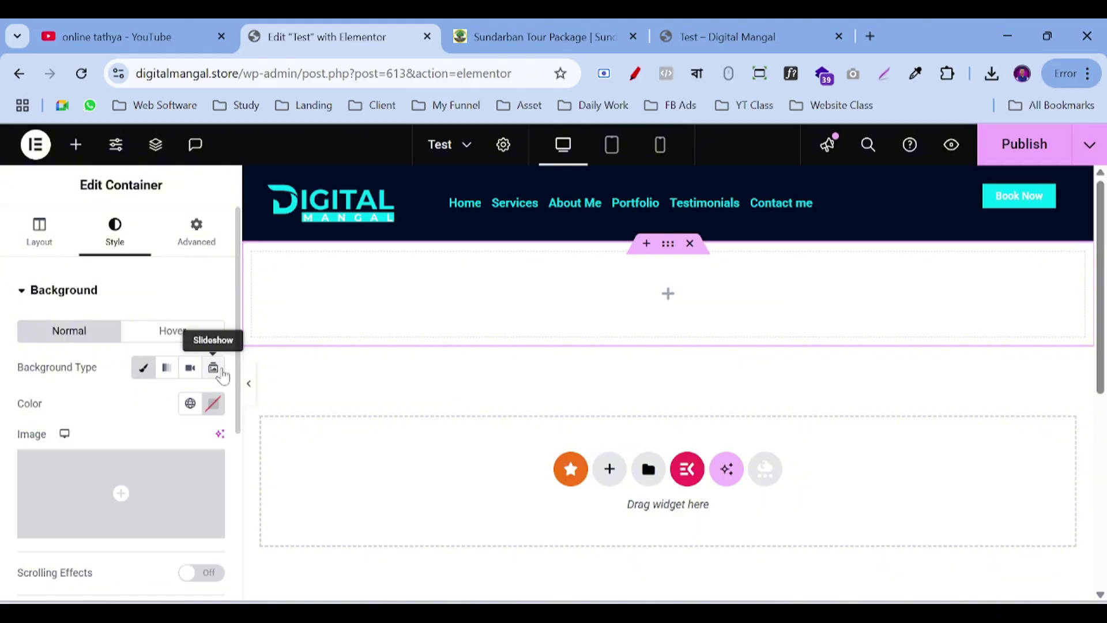
left_click(213, 370)
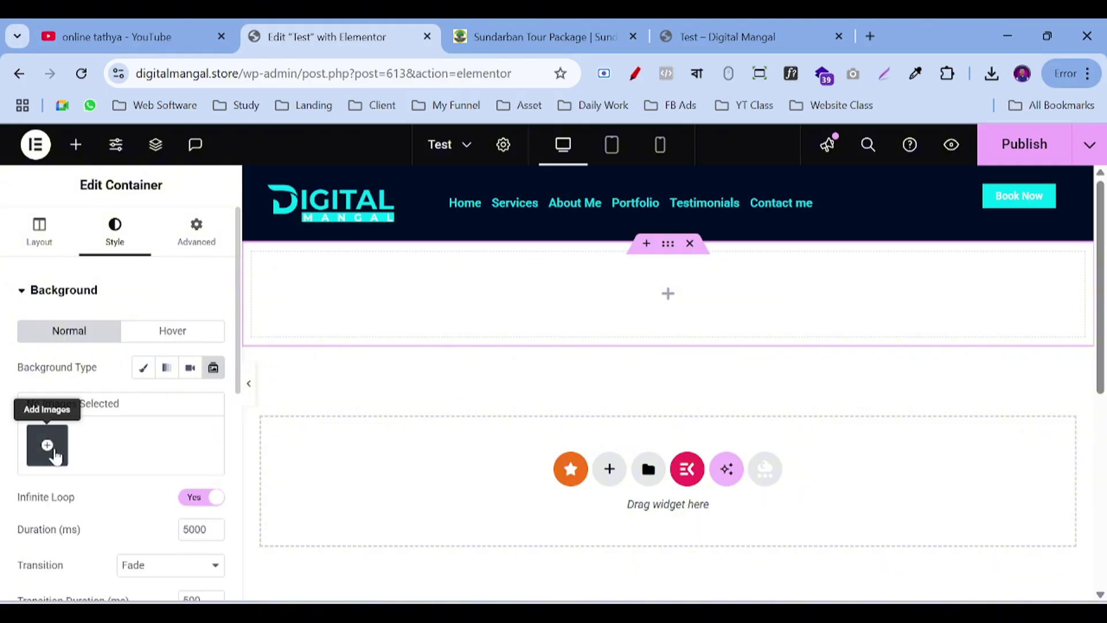
Step: Insert a background gallery of the tiger, crocodile, sunset boat and river images, in that order, from the media library
left_click(57, 450)
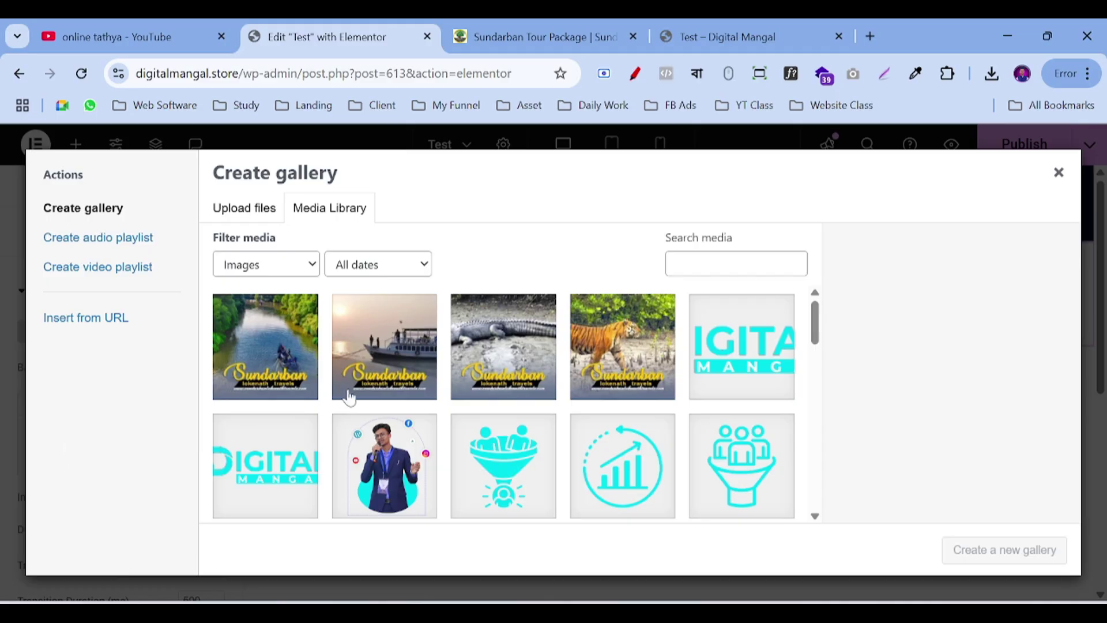
left_click(604, 352)
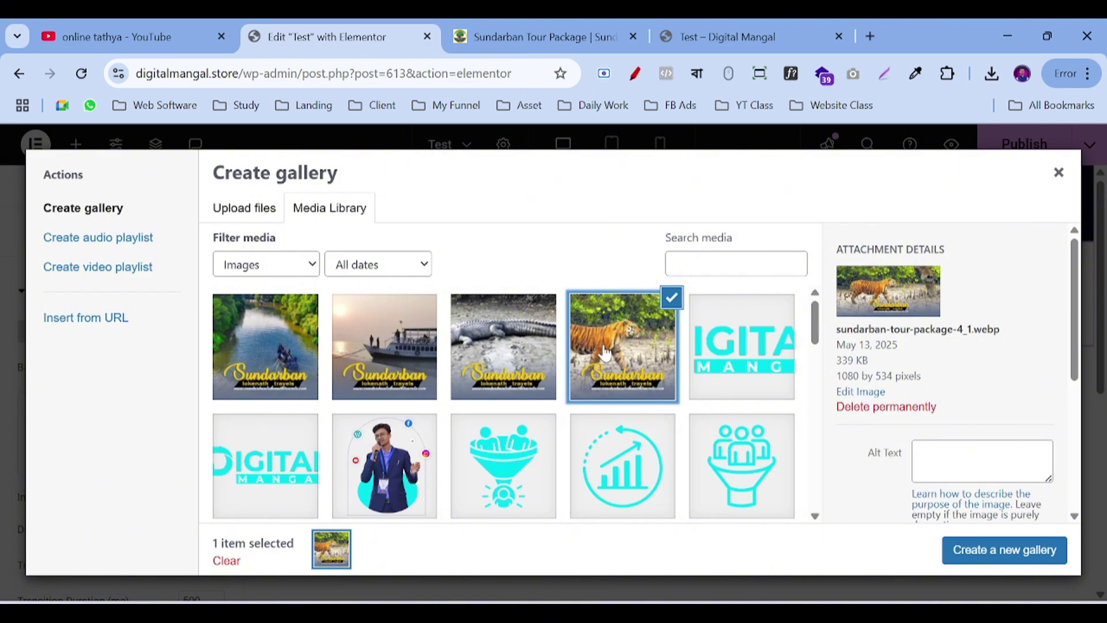
left_click(503, 366)
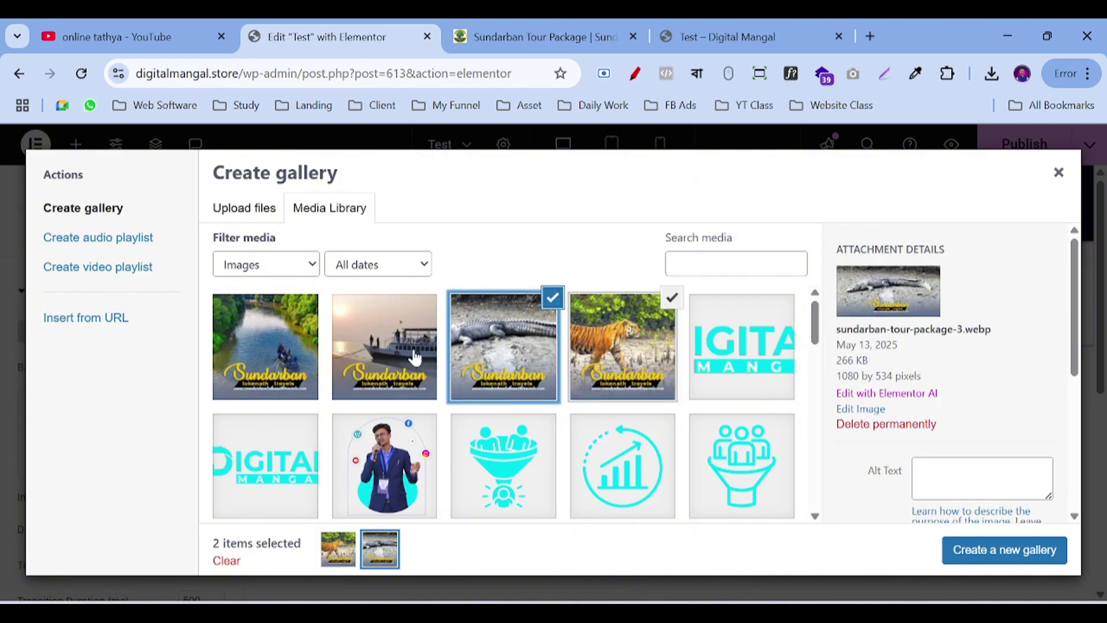
left_click(368, 344)
left_click(275, 350)
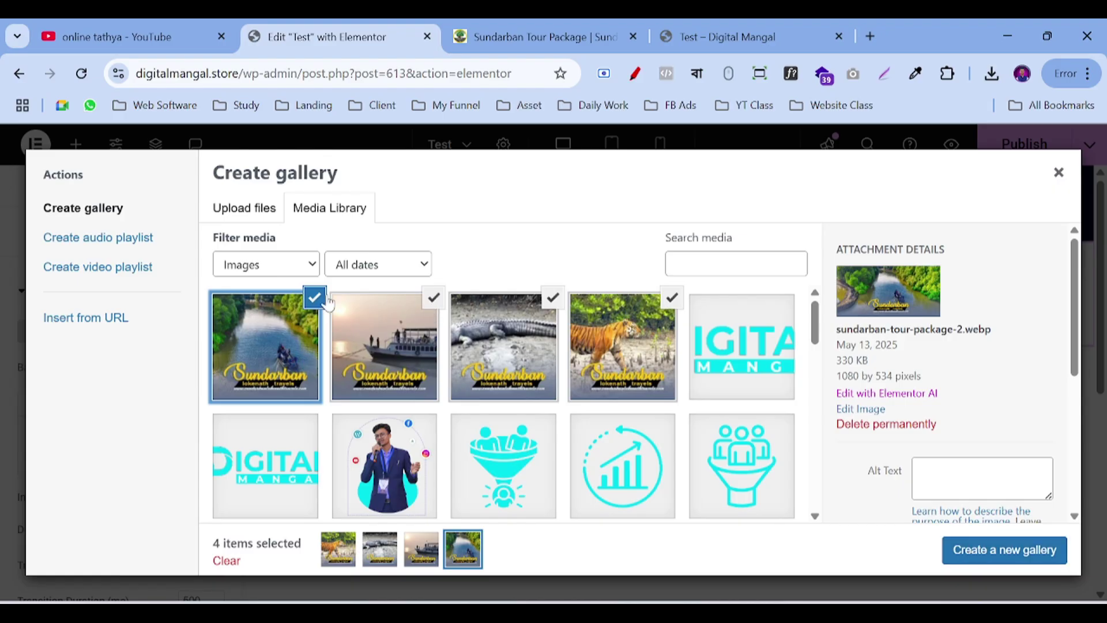
left_click(1002, 562)
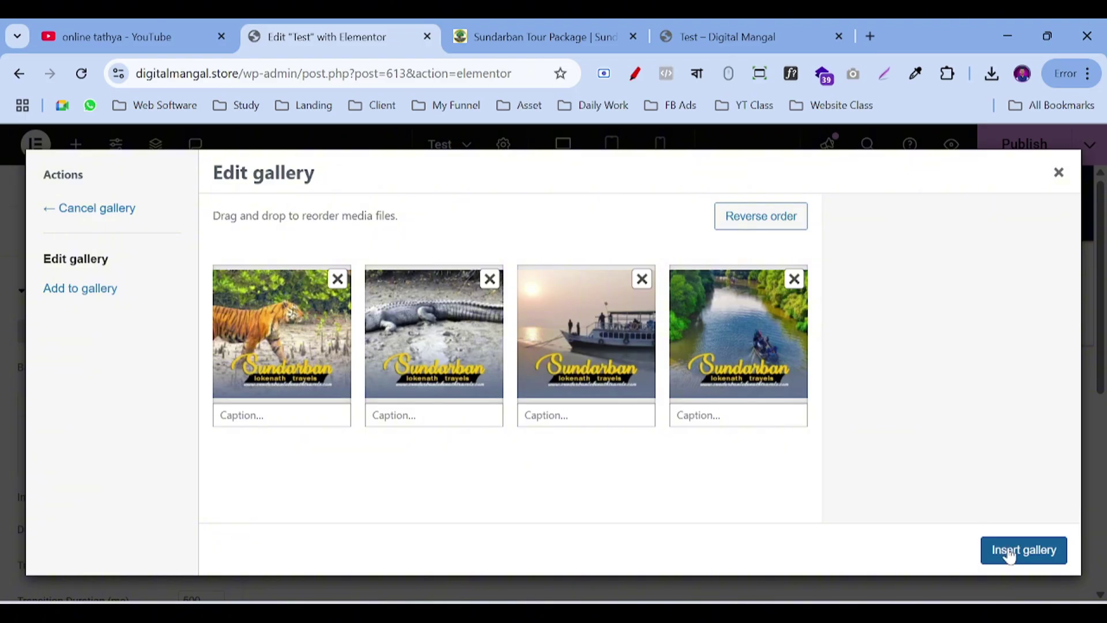
left_click(1009, 555)
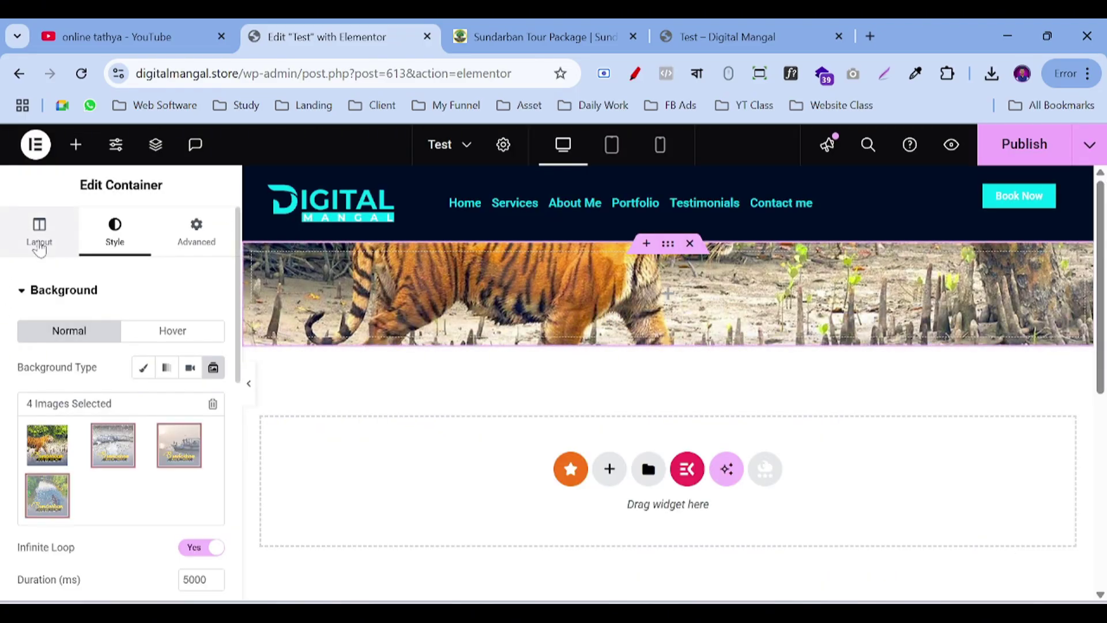
Step: Set the container's boxed width to 1240 px and its minimum height to 700 px
left_click(35, 237)
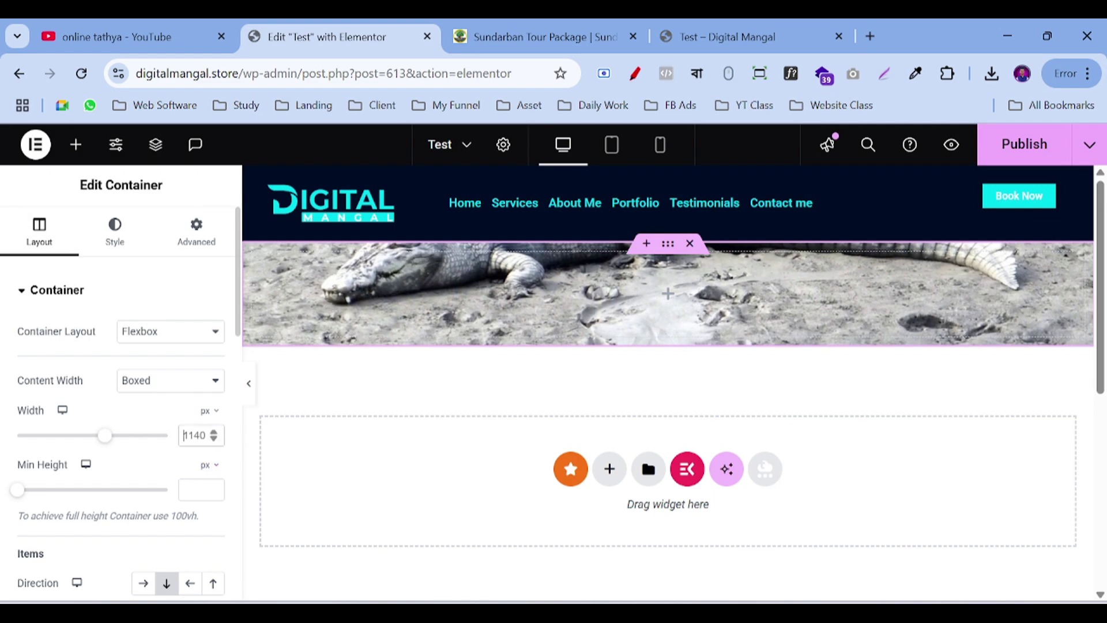
double_click(195, 435)
type("1240")
left_click(190, 490)
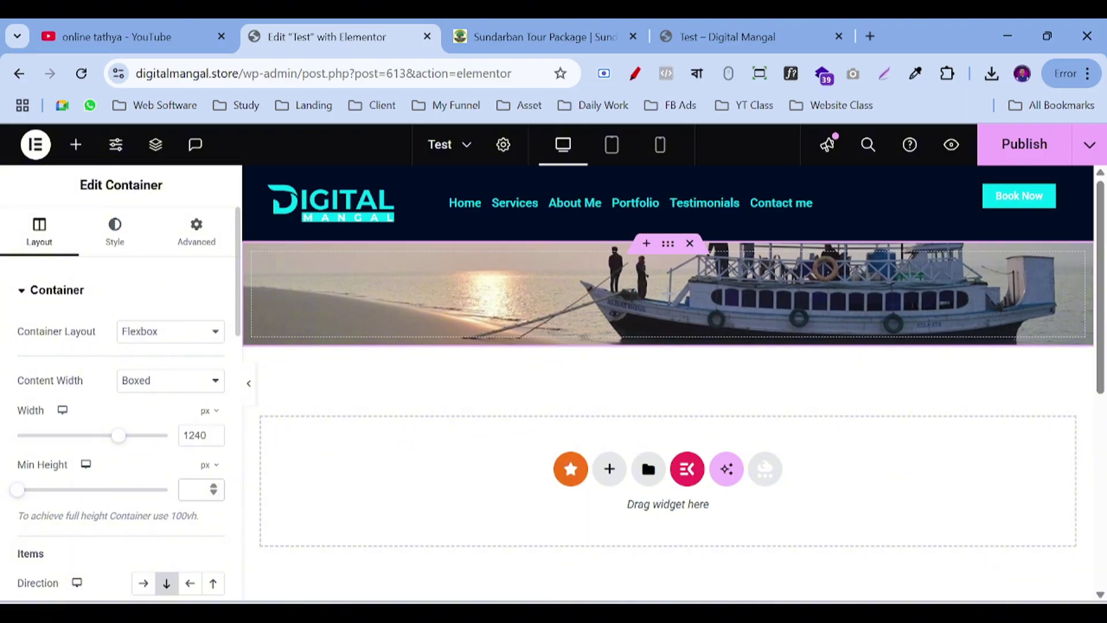
type("700")
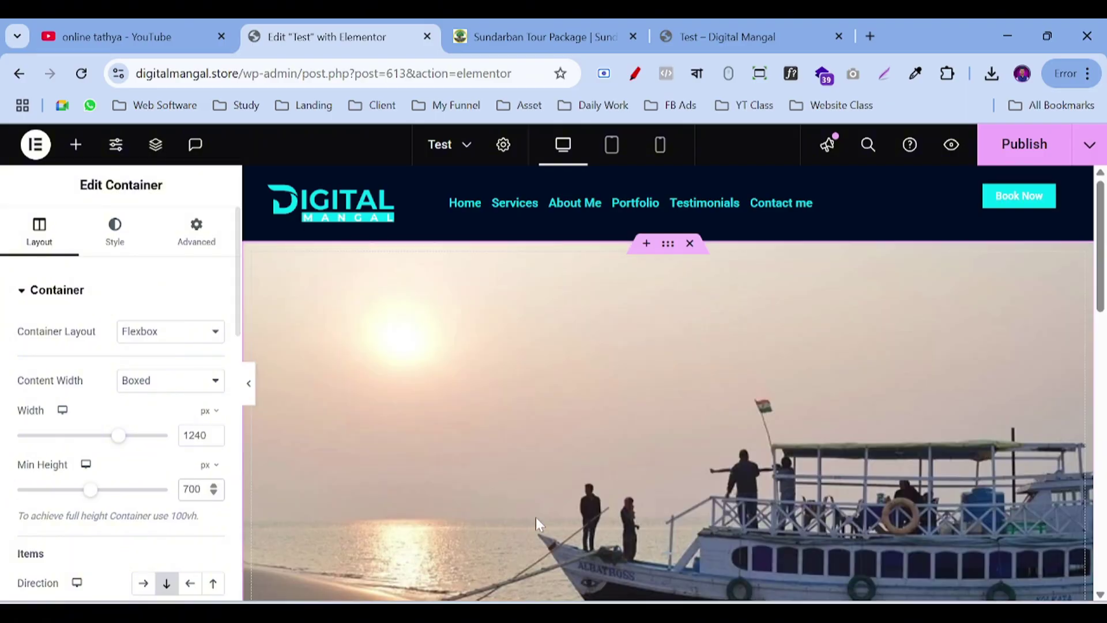
Step: Set the container's items direction to horizontal row
scroll(648, 353, "down", 2)
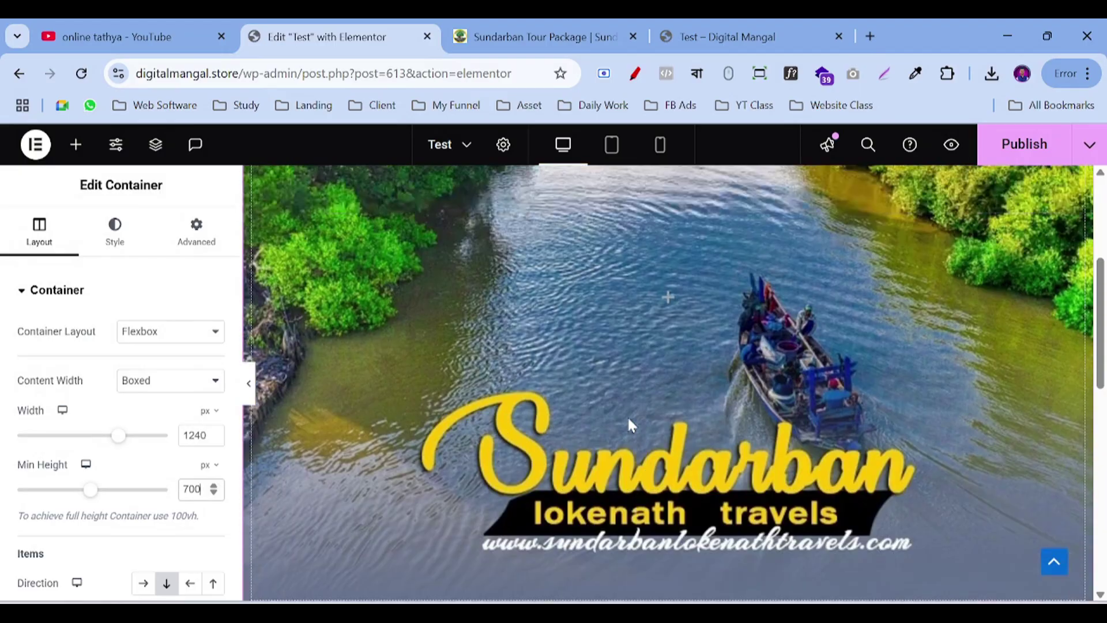
scroll(627, 415, "up", 1)
scroll(535, 332, "down", 2)
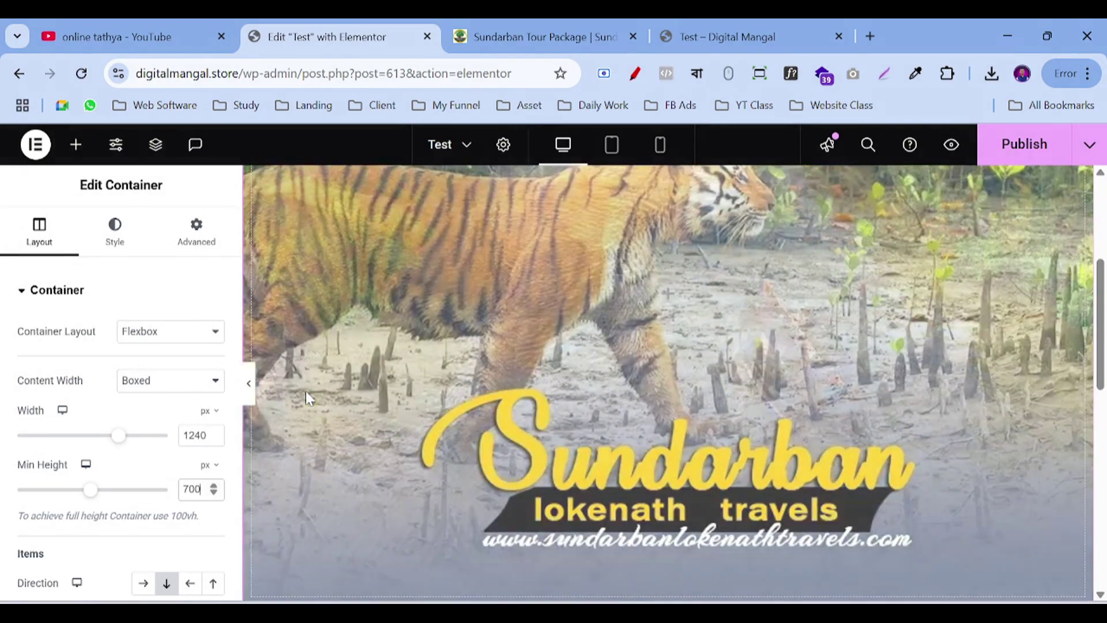
scroll(632, 350, "down", 2)
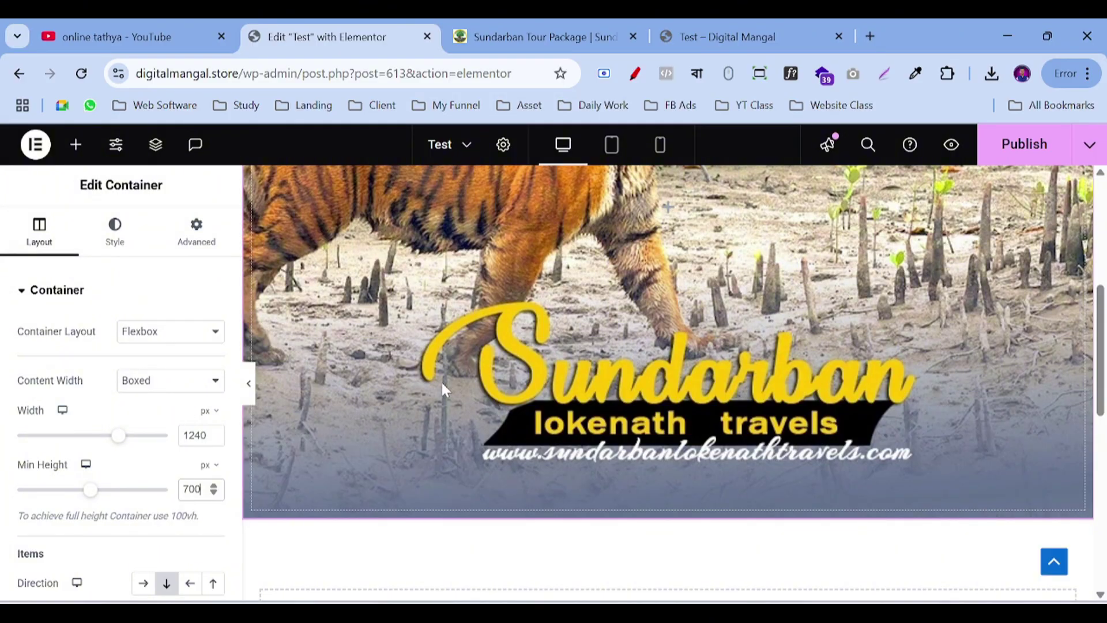
scroll(440, 379, "up", 2)
scroll(40, 357, "down", 2)
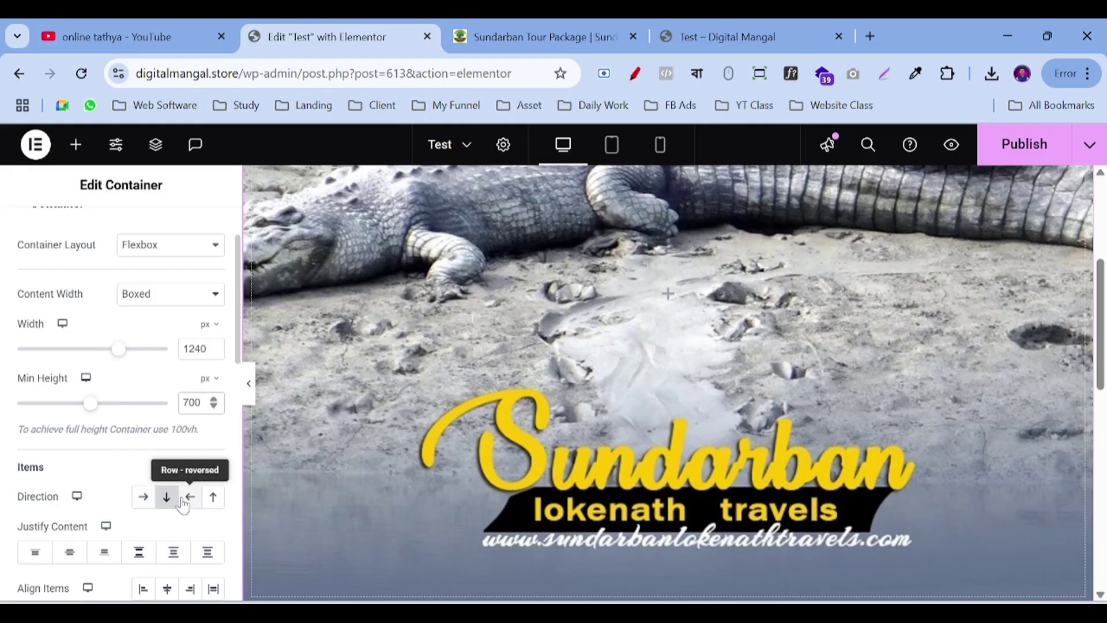
left_click(143, 497)
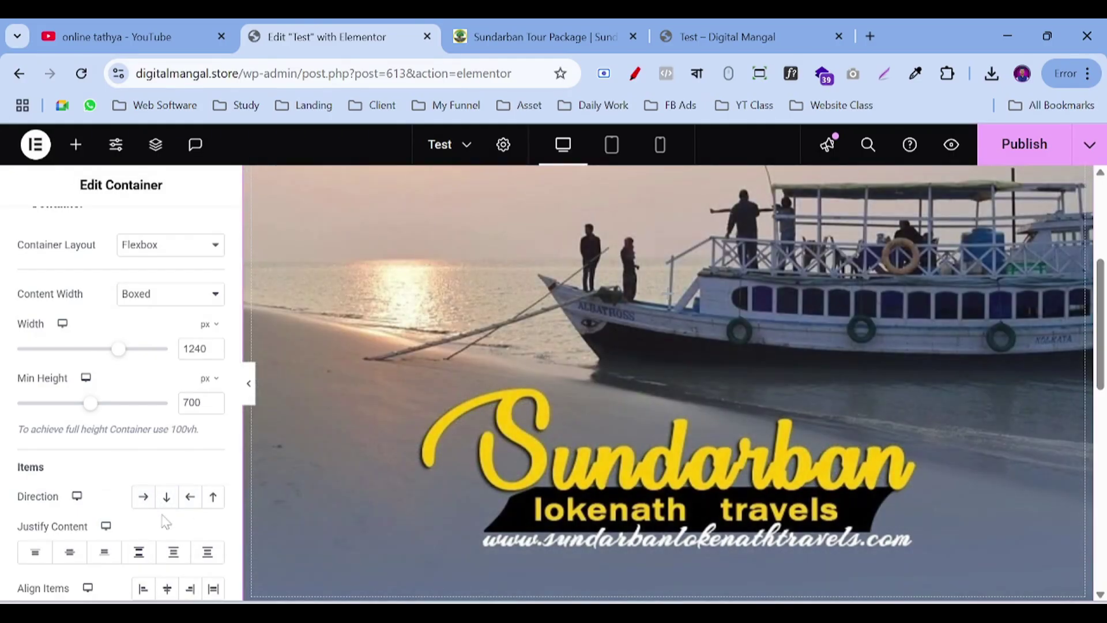
left_click(144, 498)
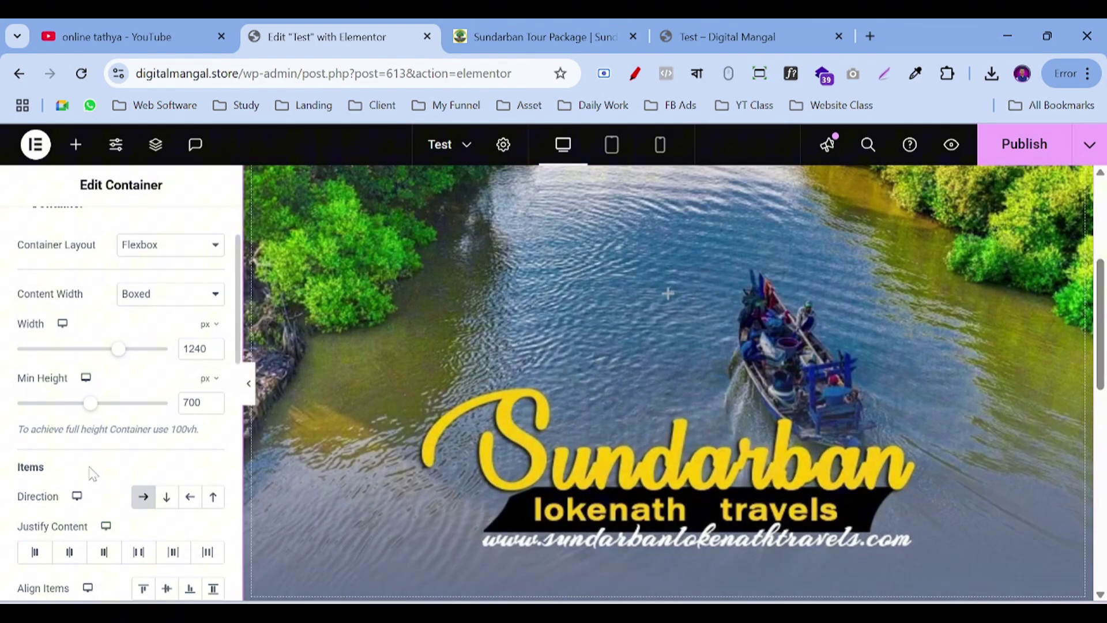
Step: Set the container's background slideshow transition to Slide Left
scroll(90, 461, "down", 5)
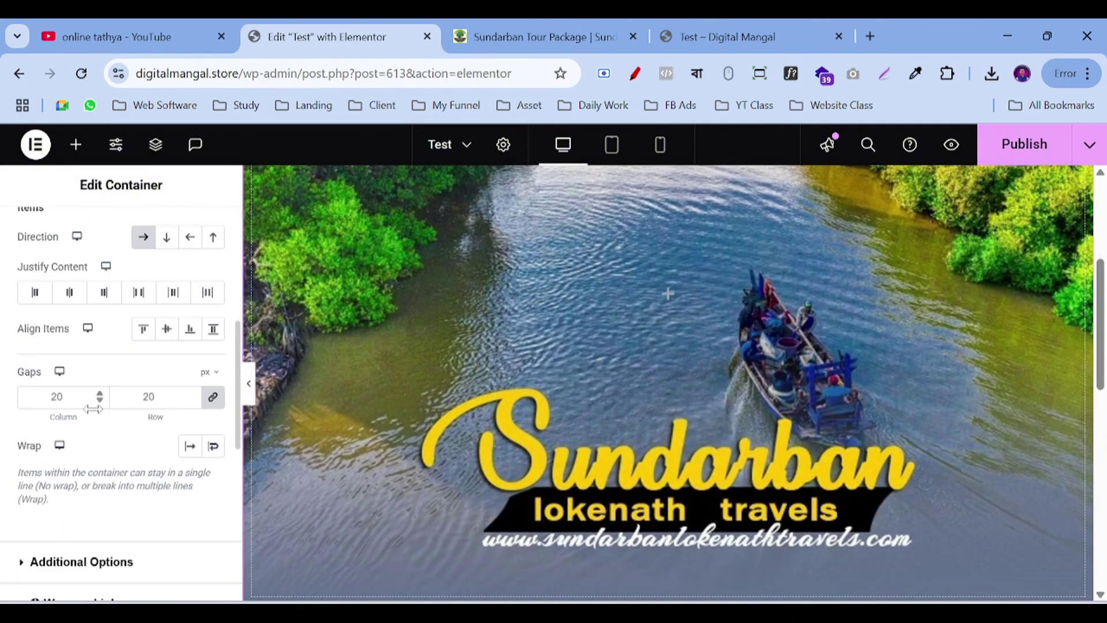
scroll(132, 437, "down", 2)
scroll(132, 437, "up", 8)
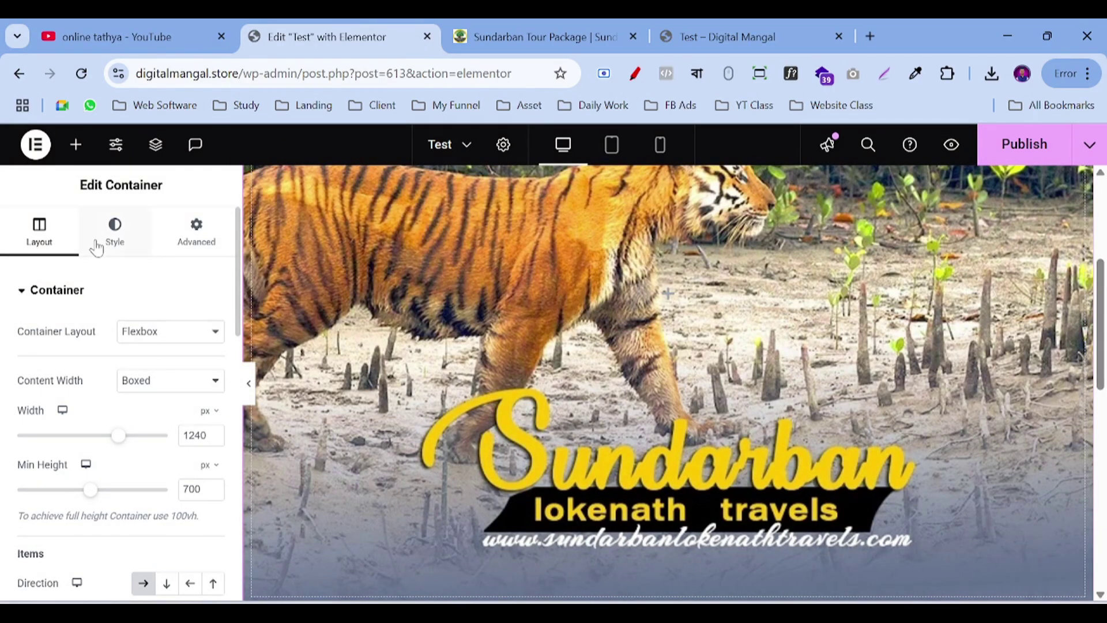
left_click(116, 229)
scroll(130, 369, "down", 3)
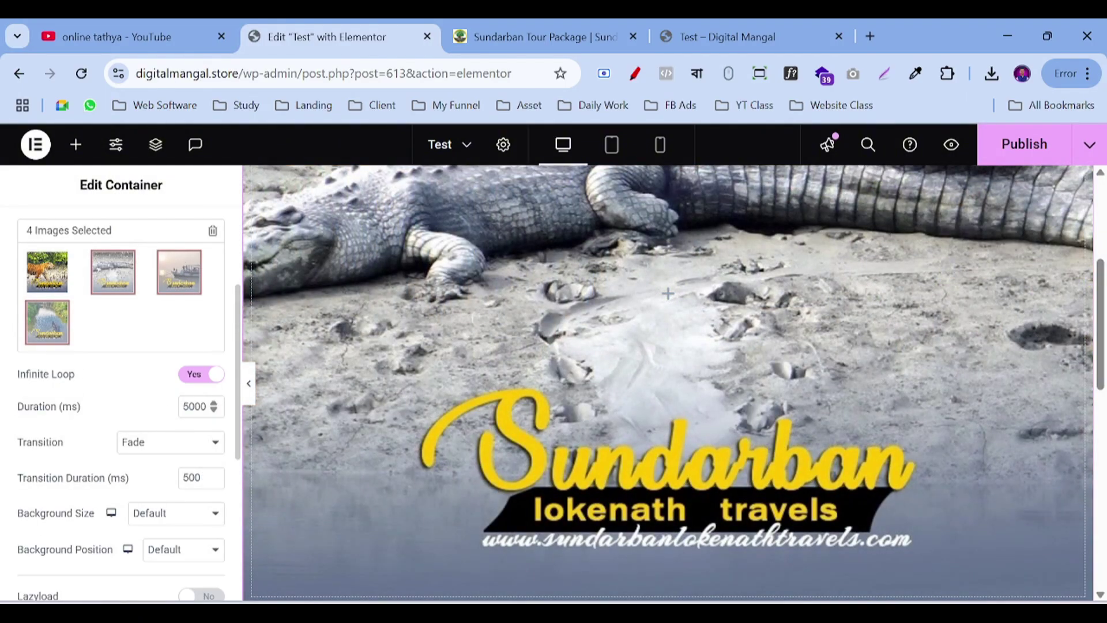
left_click(147, 447)
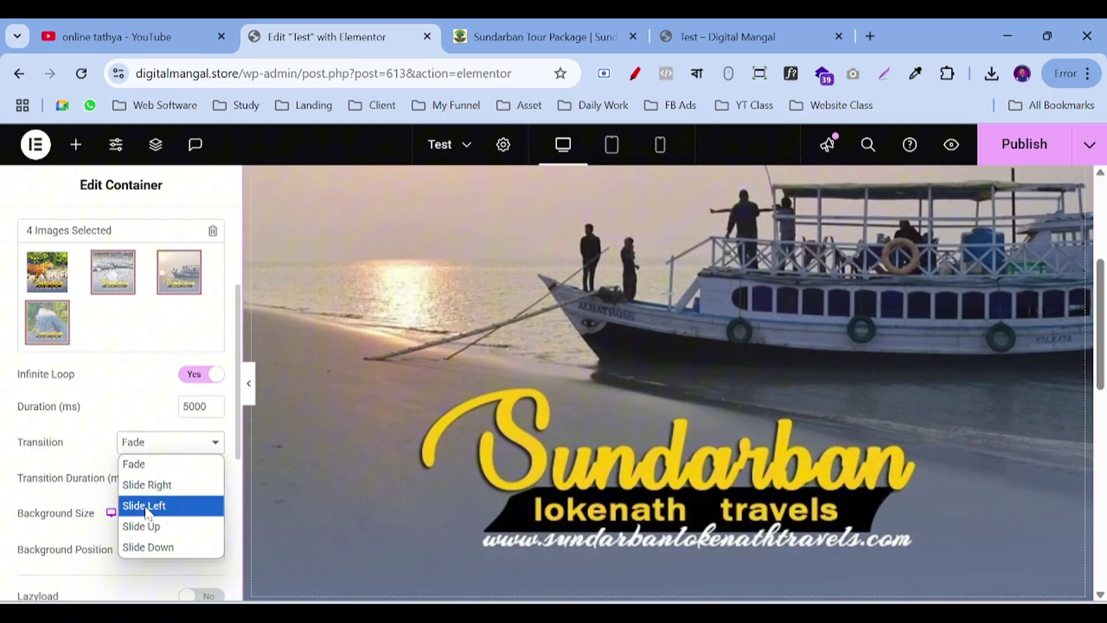
left_click(147, 506)
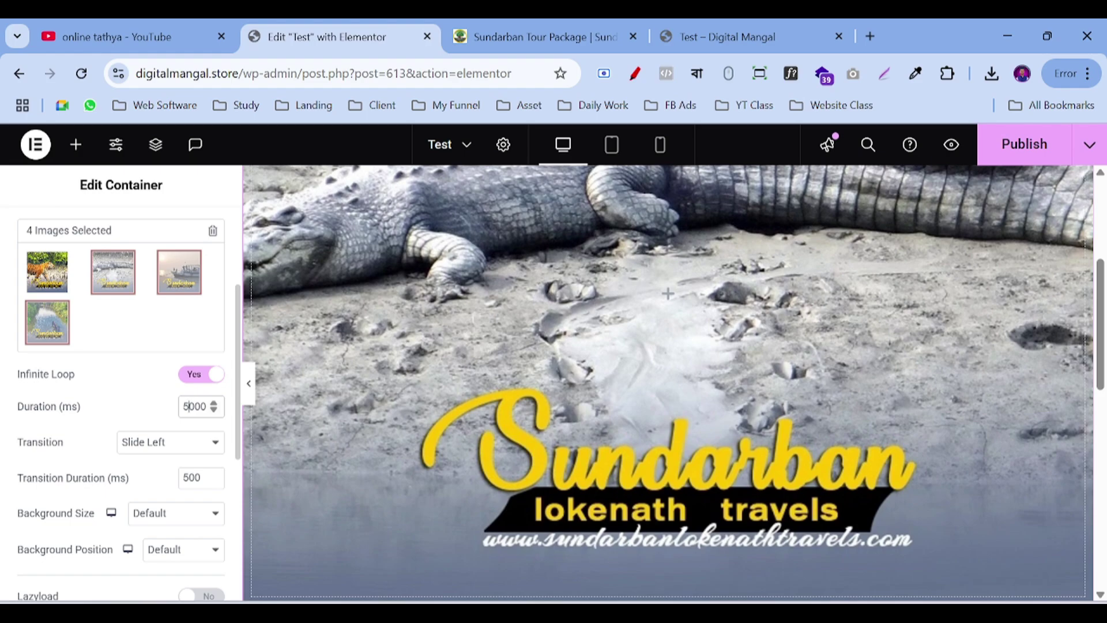
Step: Set the background slideshow's duration to 2000 ms per slide
key("BackSpace")
type("2")
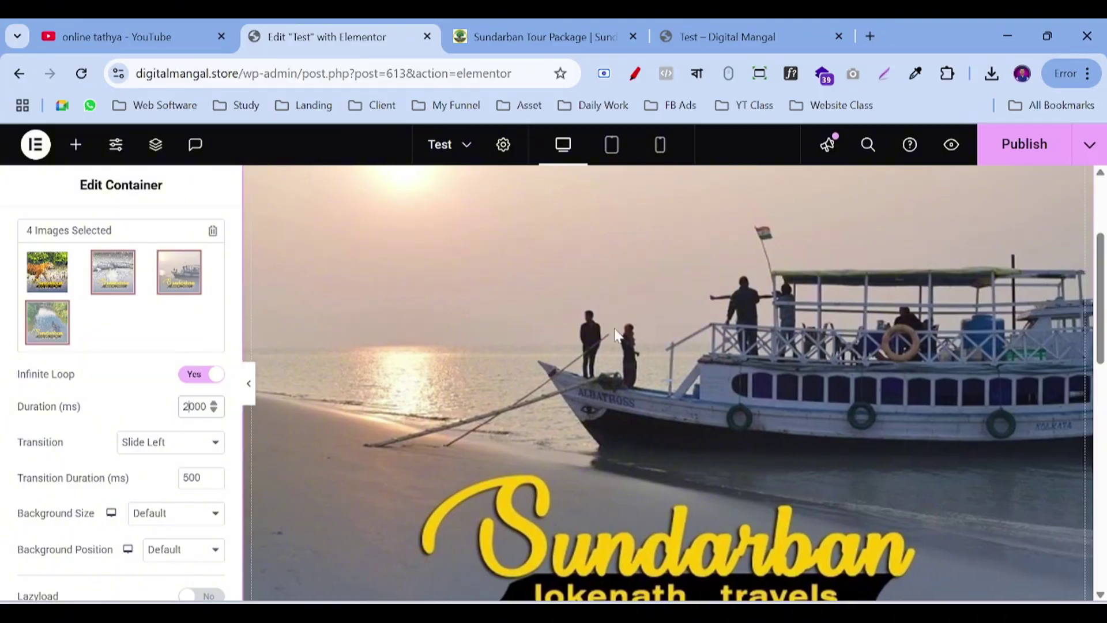
scroll(122, 395, "down", 2)
scroll(94, 375, "down", 2)
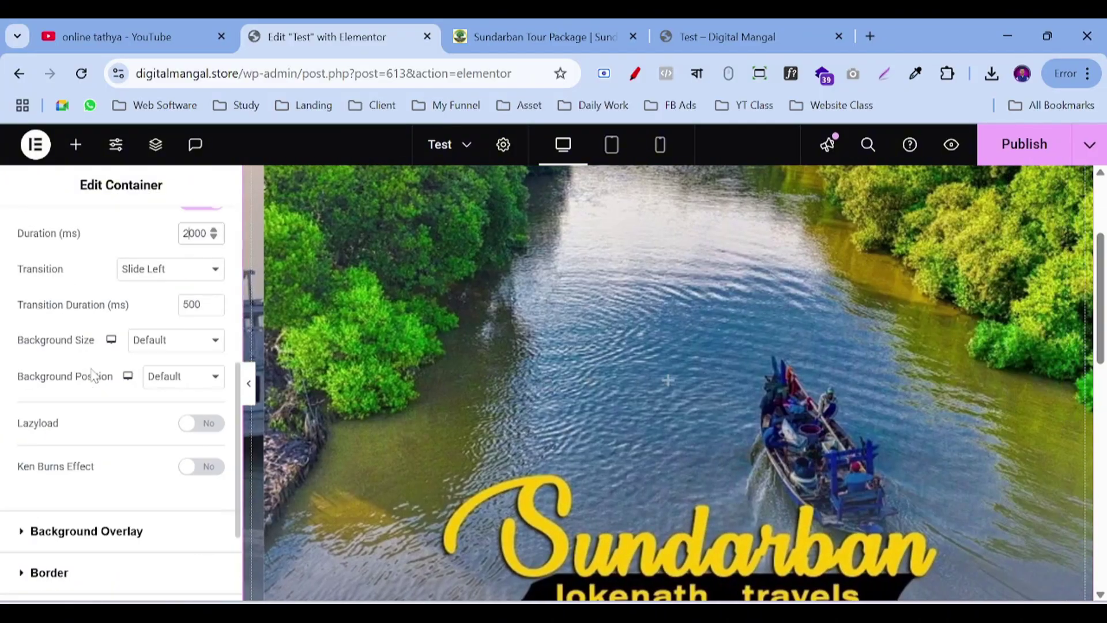
scroll(596, 432, "up", 2)
Step: Publish the page changes and preview the sliding background on the Test page
left_click(1012, 145)
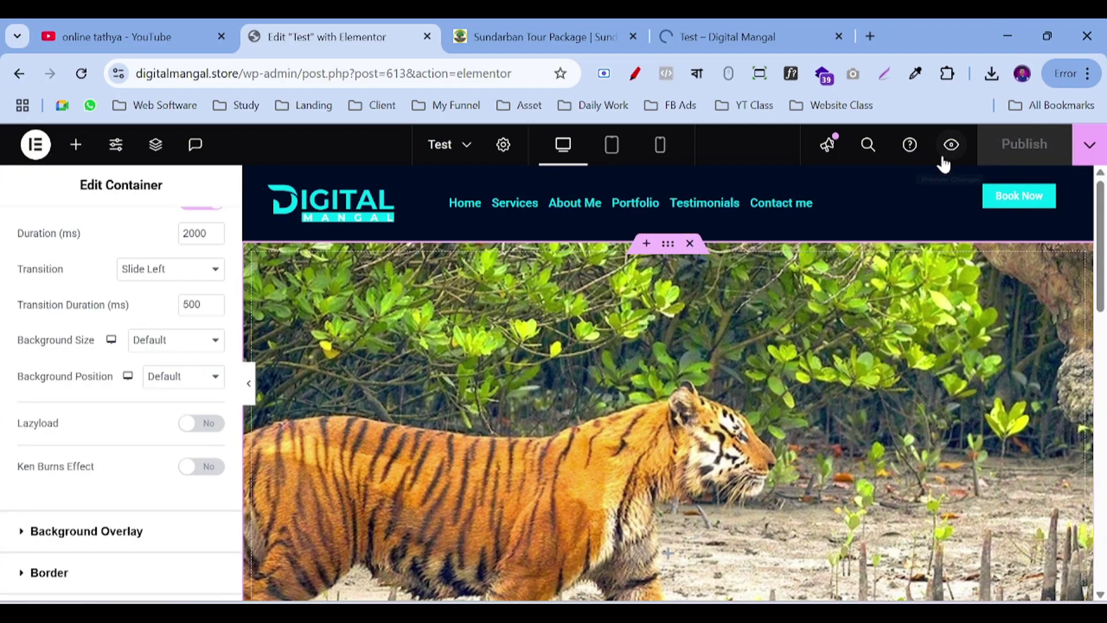
left_click(950, 145)
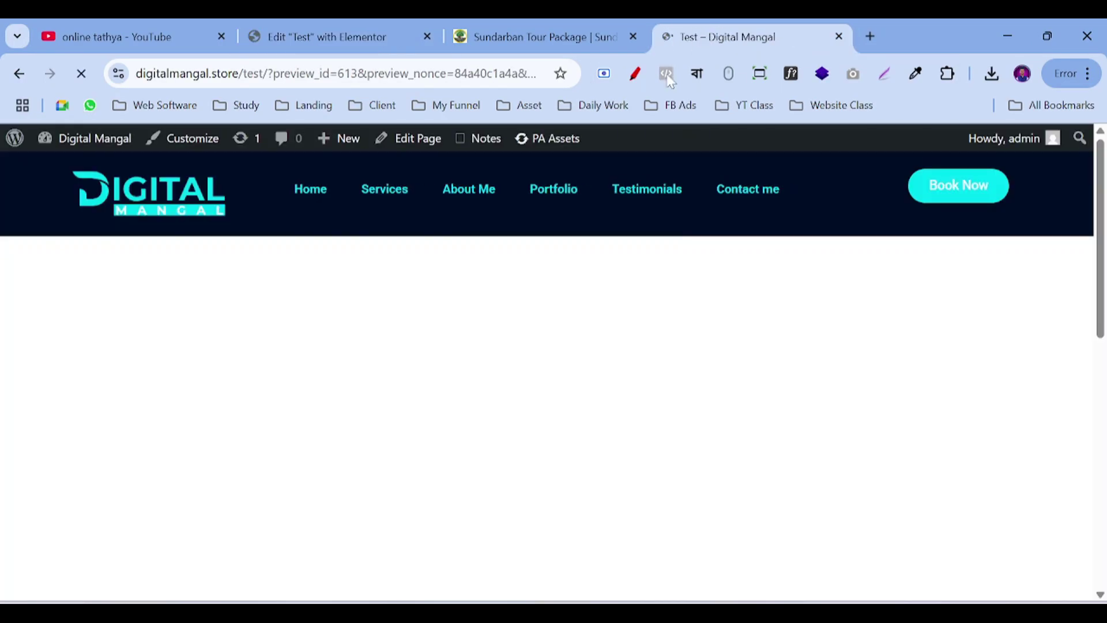
scroll(369, 348, "down", 2)
scroll(376, 341, "down", 1)
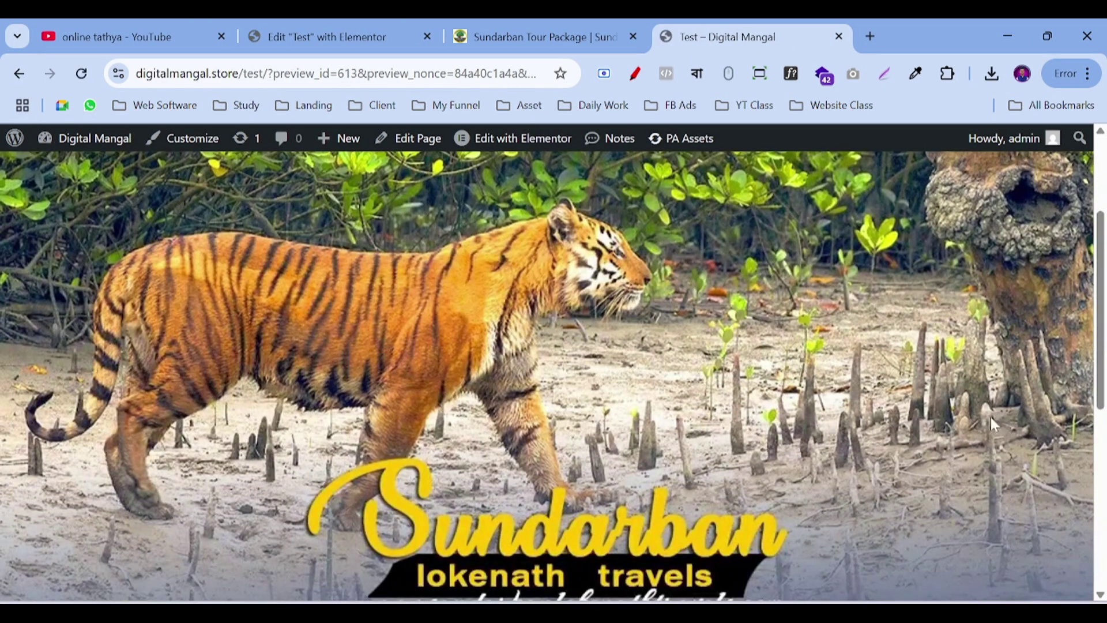
scroll(461, 380, "up", 1)
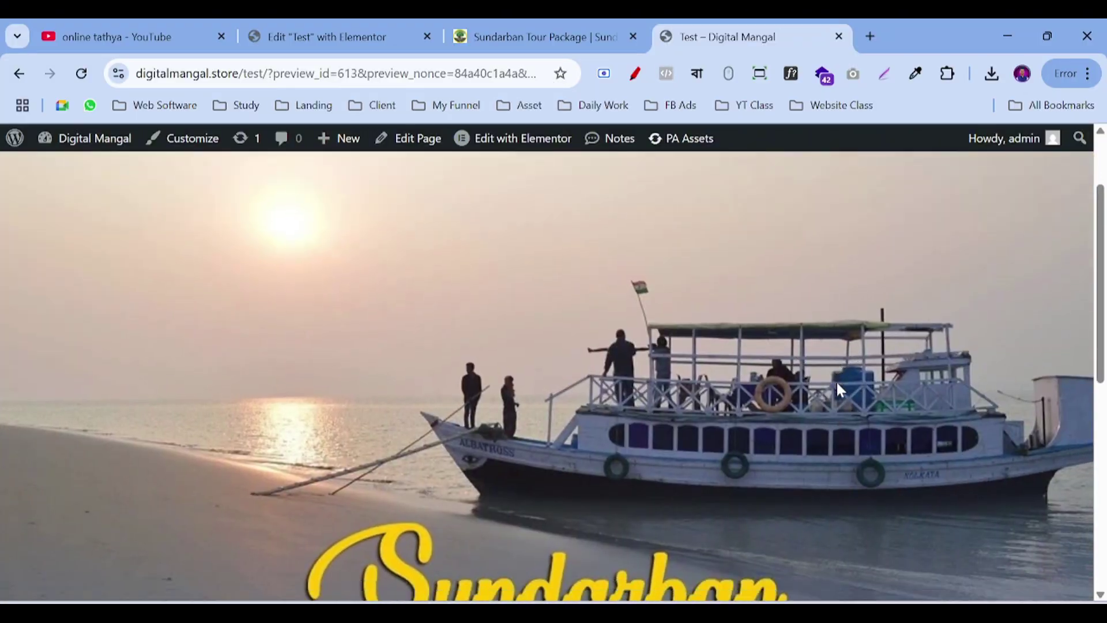
scroll(836, 380, "down", 1)
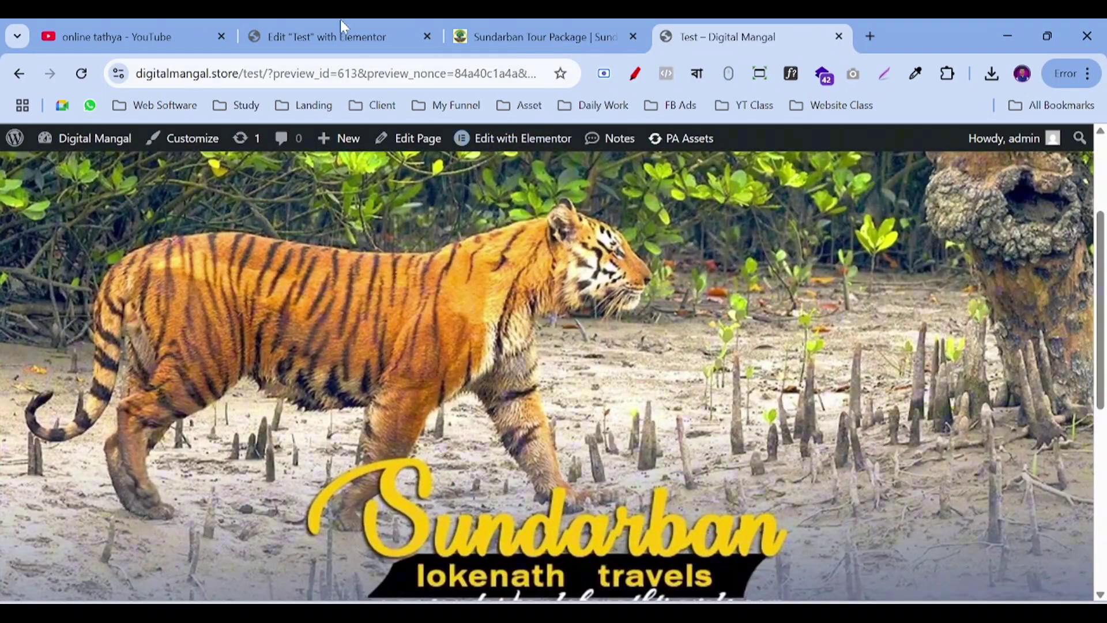
Step: Return to the Elementor editor and enable the Ken Burns effect for the background slideshow
left_click(340, 21)
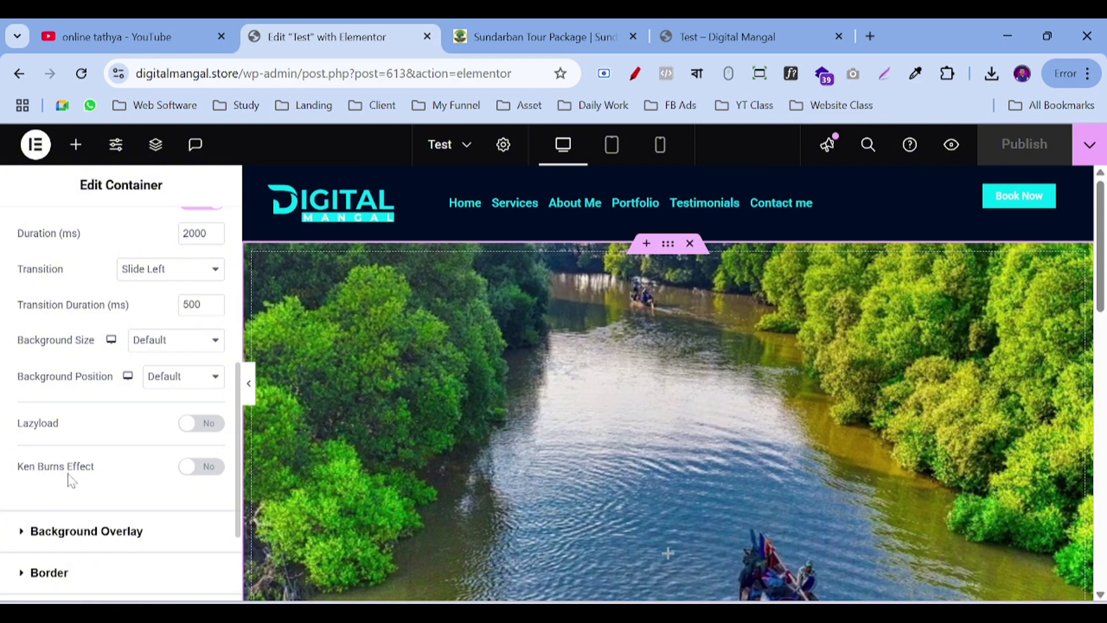
left_click(210, 468)
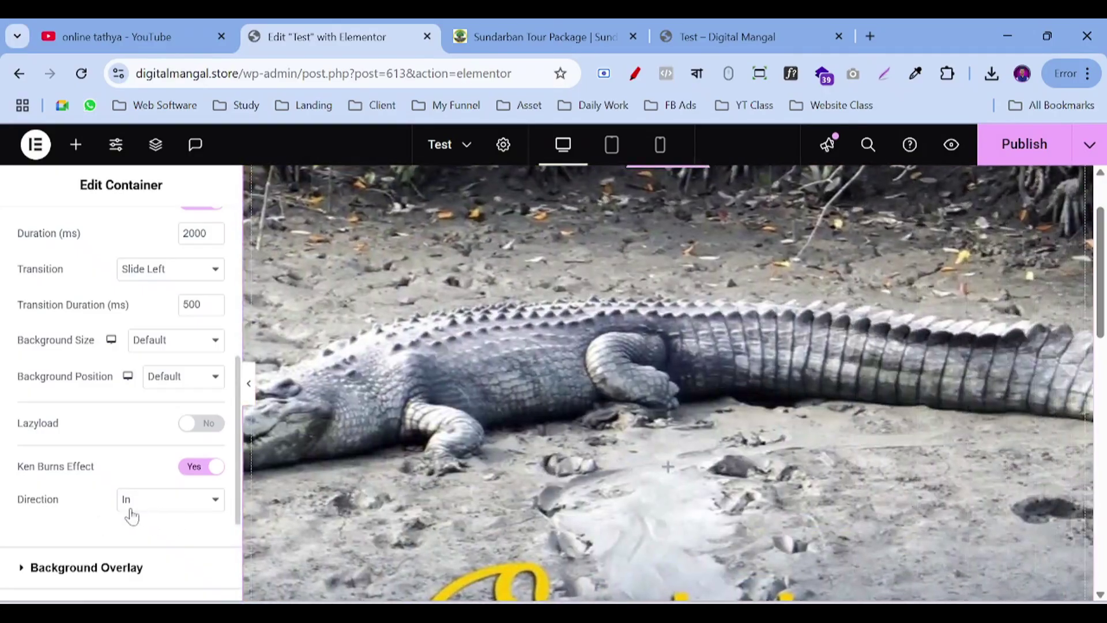
Step: Try the Ken Burns effect's Out direction and set it back to In
left_click(157, 513)
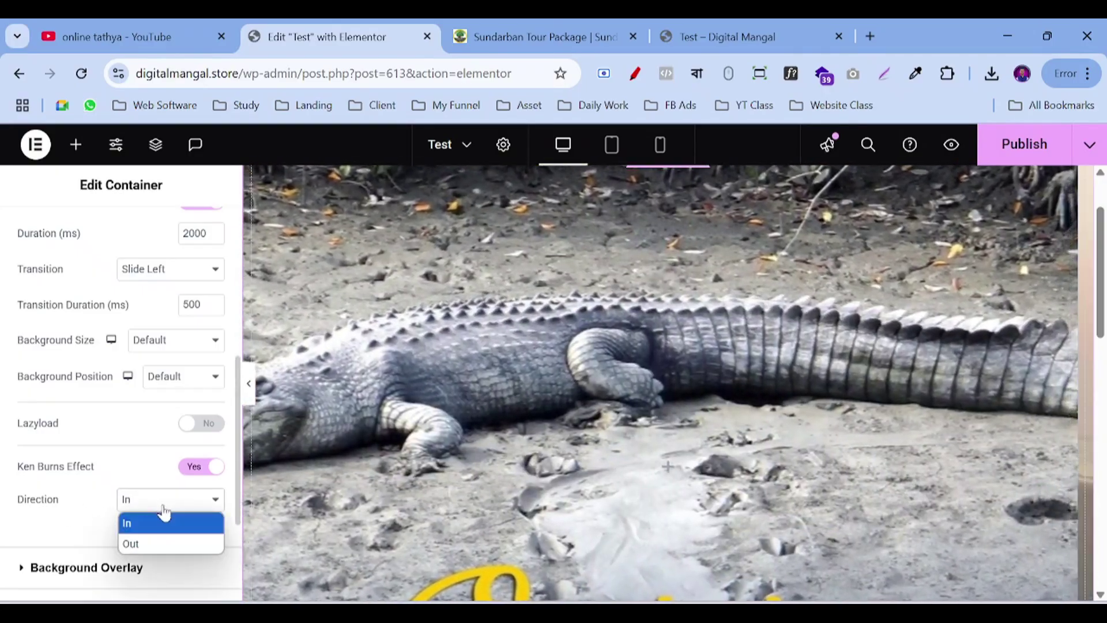
left_click(164, 564)
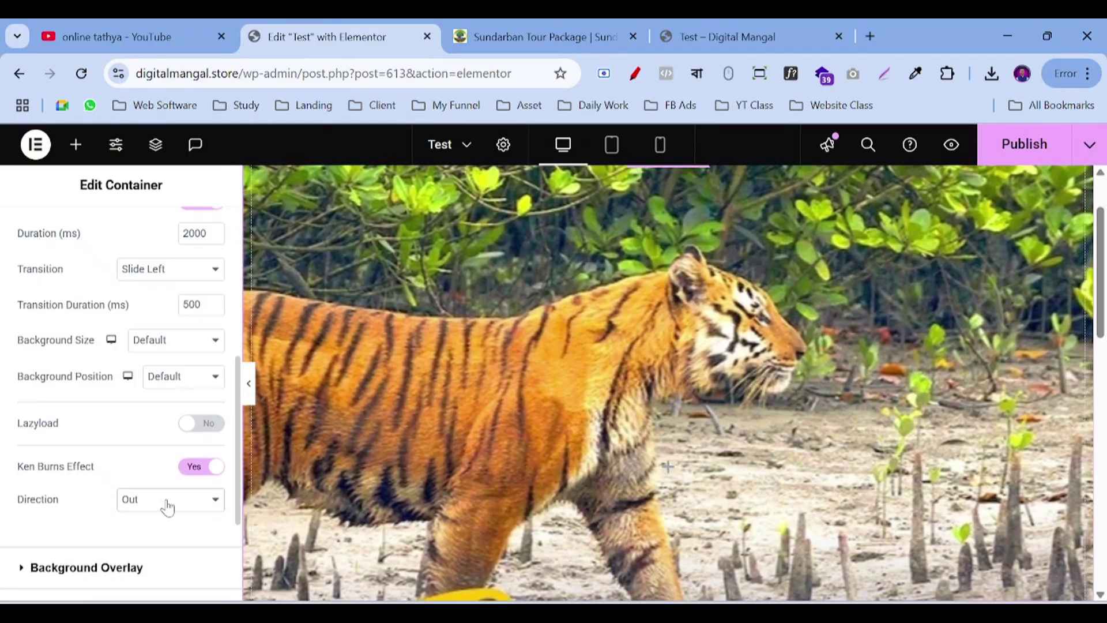
left_click(166, 502)
left_click(141, 523)
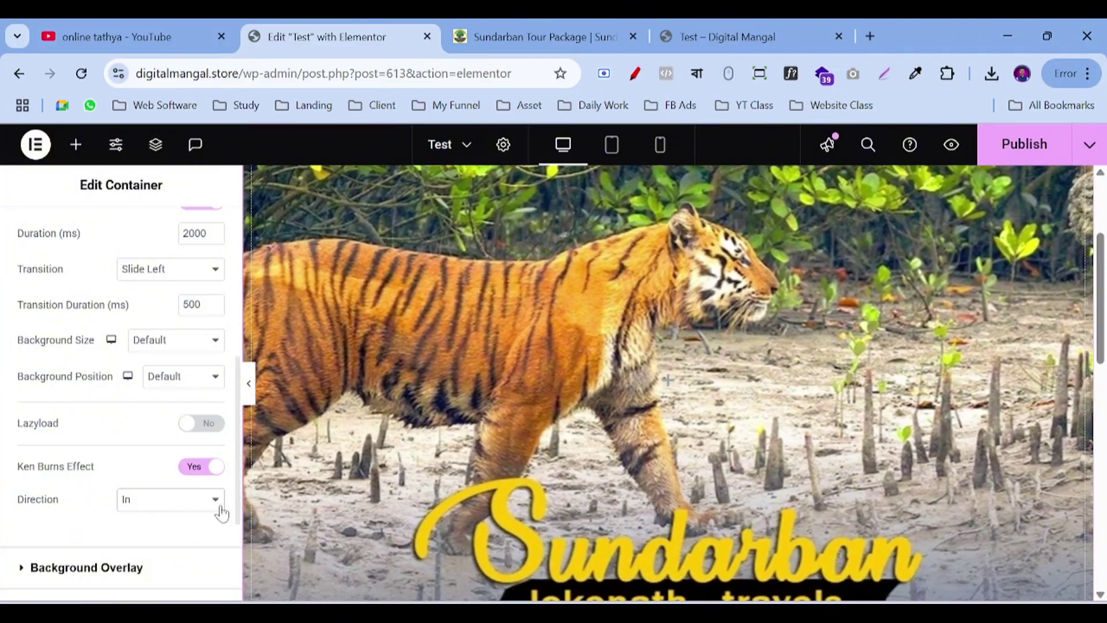
left_click(222, 512)
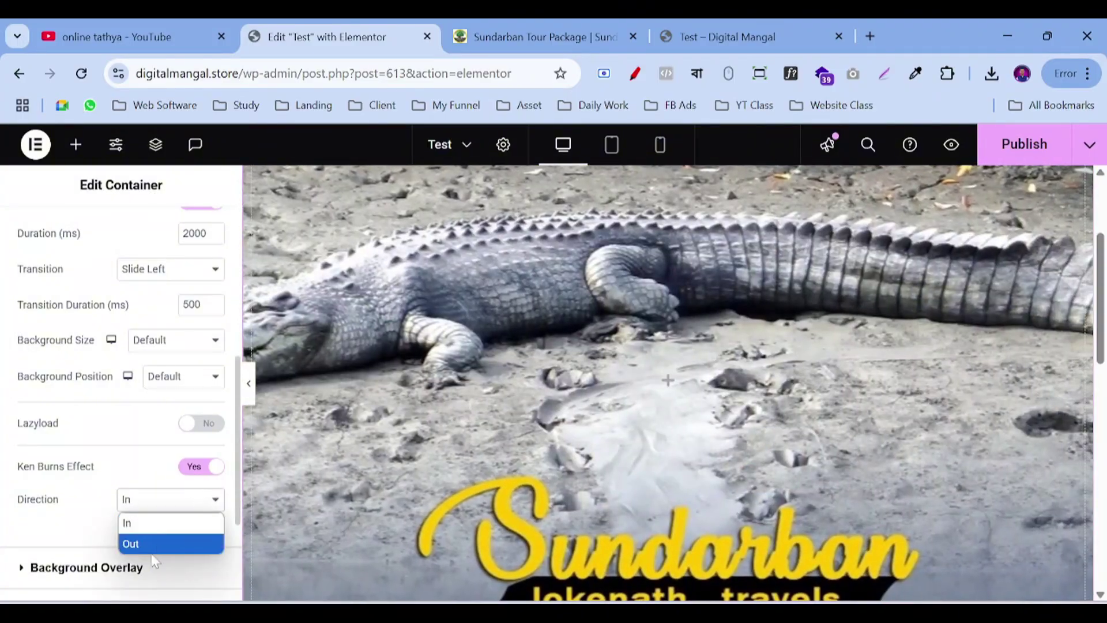
left_click(152, 542)
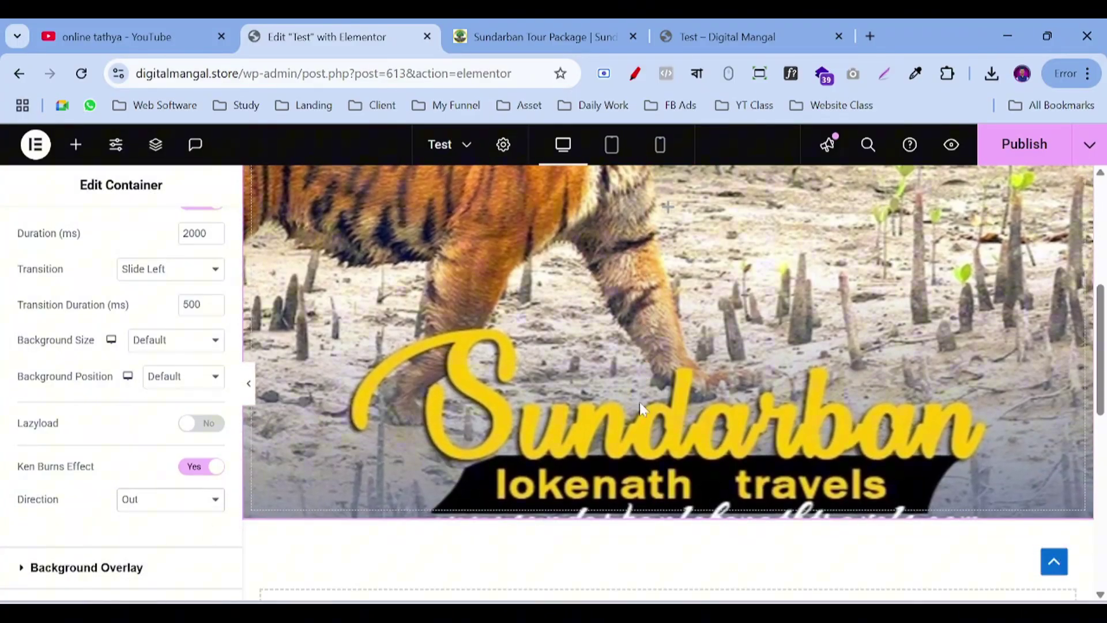
left_click(141, 500)
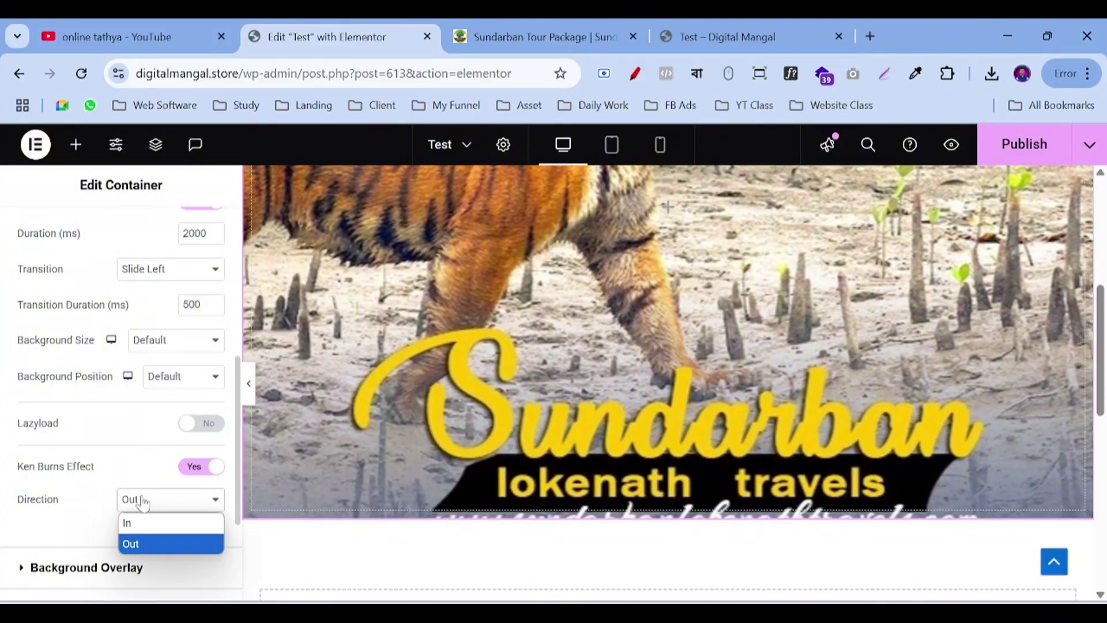
left_click(144, 523)
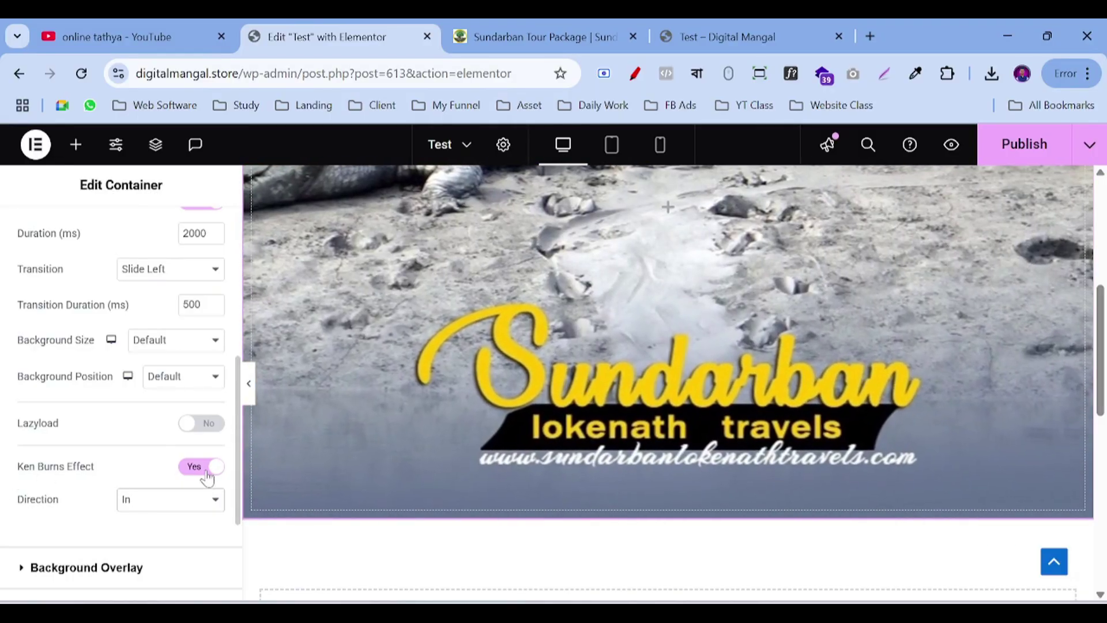
Step: Publish the Ken Burns changes and view the slideshow in the Test page preview
left_click(1019, 145)
key("ctrl+Tab")
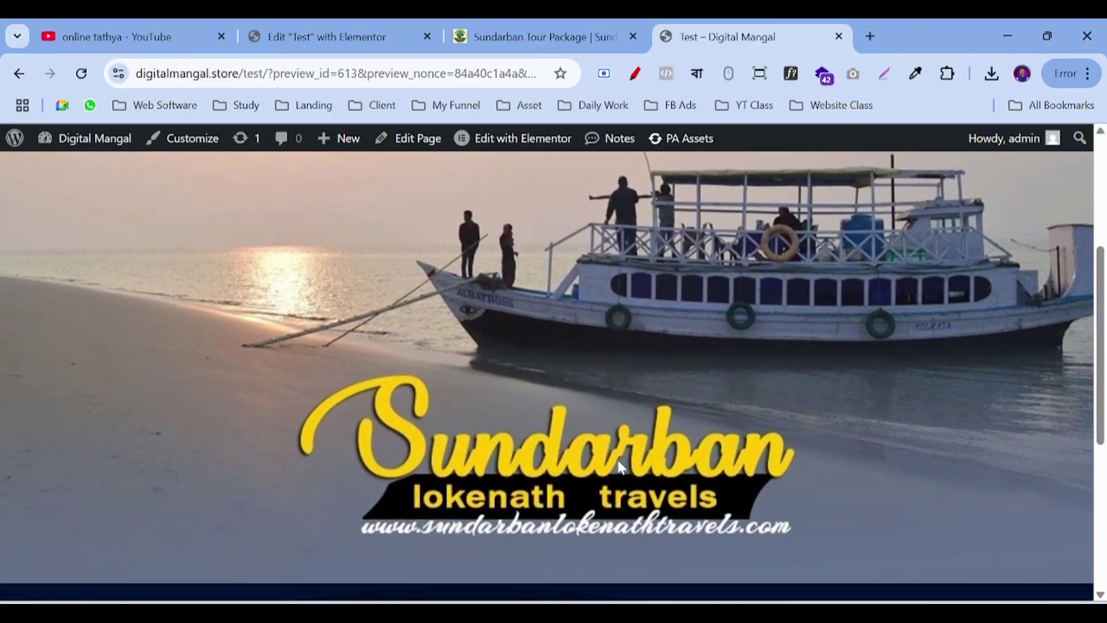
scroll(639, 452, "up", 2)
scroll(638, 451, "down", 2)
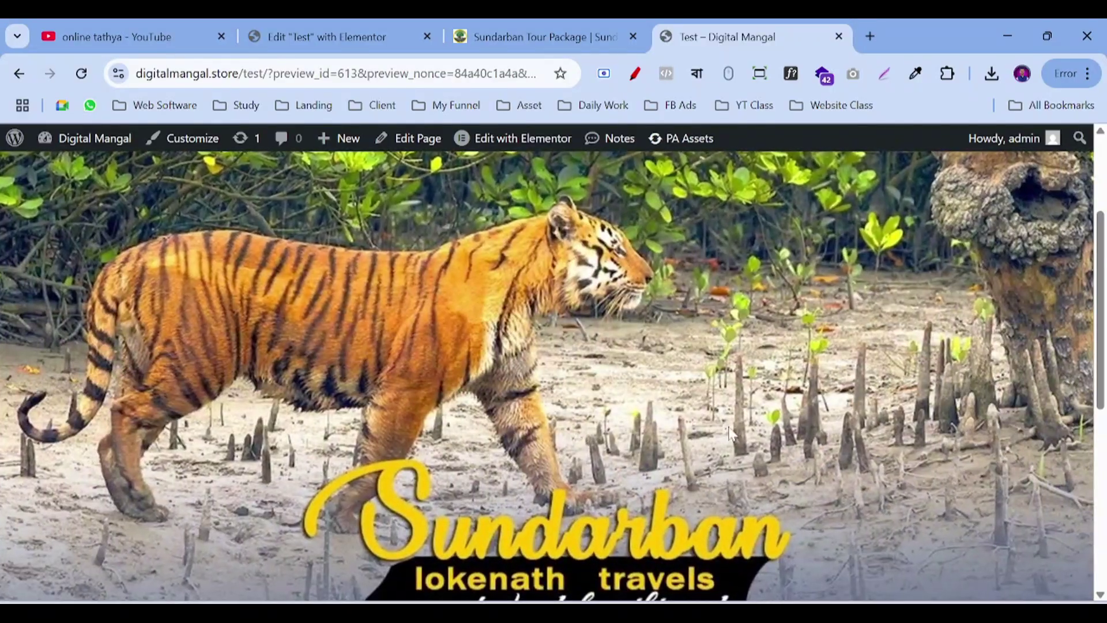
Step: Browse the latest videos of the Online Tathya channel on YouTube and return to the Test page preview
left_click(145, 35)
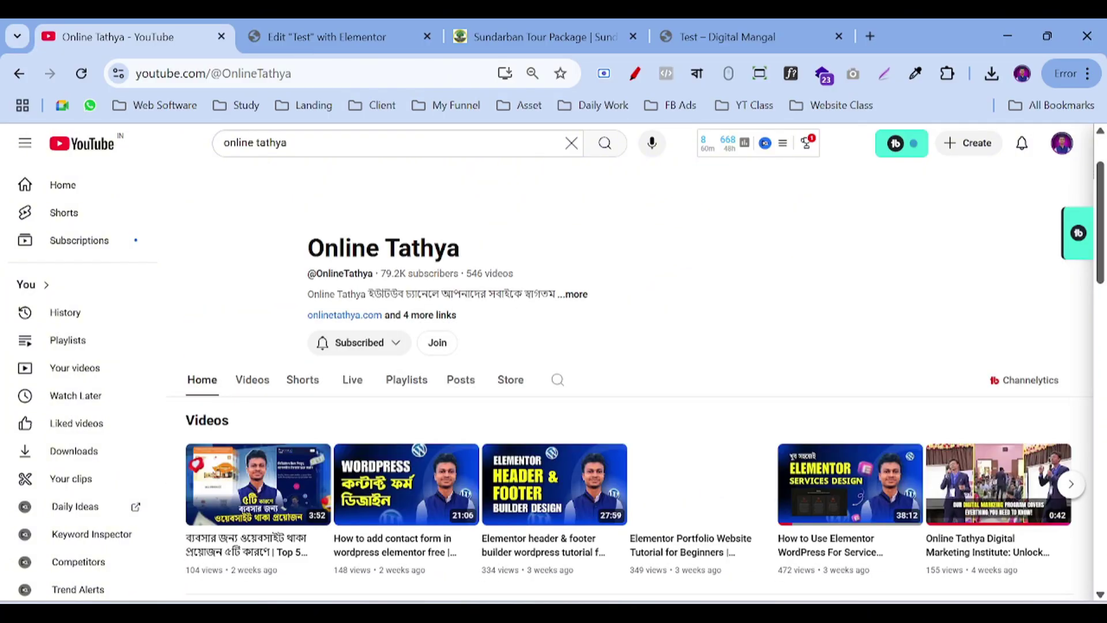
left_click(255, 391)
scroll(502, 284, "down", 3)
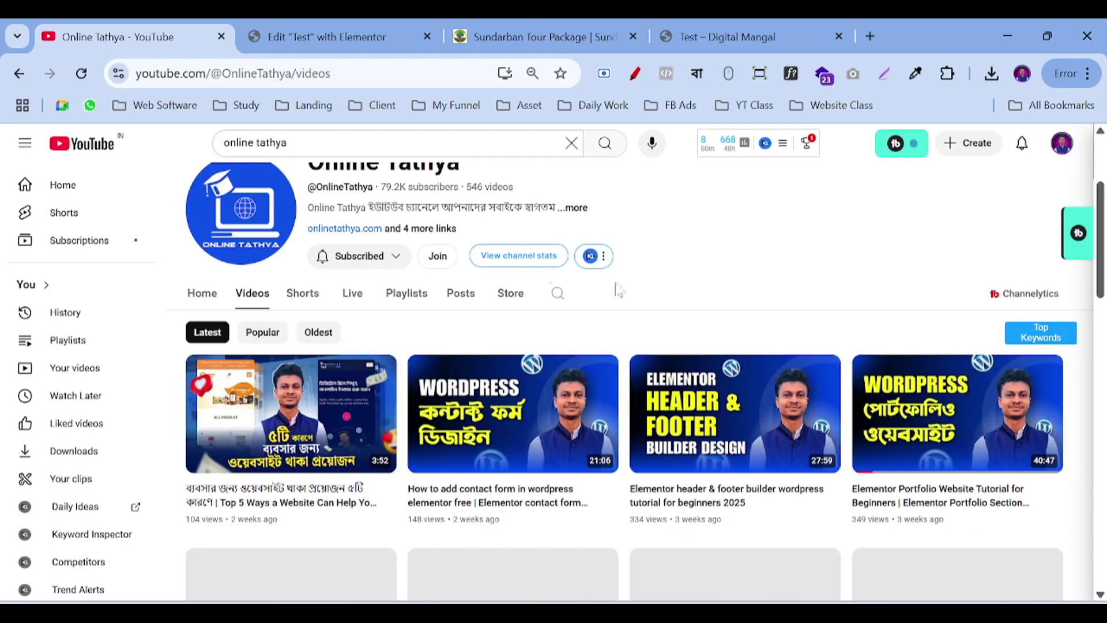
scroll(633, 294, "down", 5)
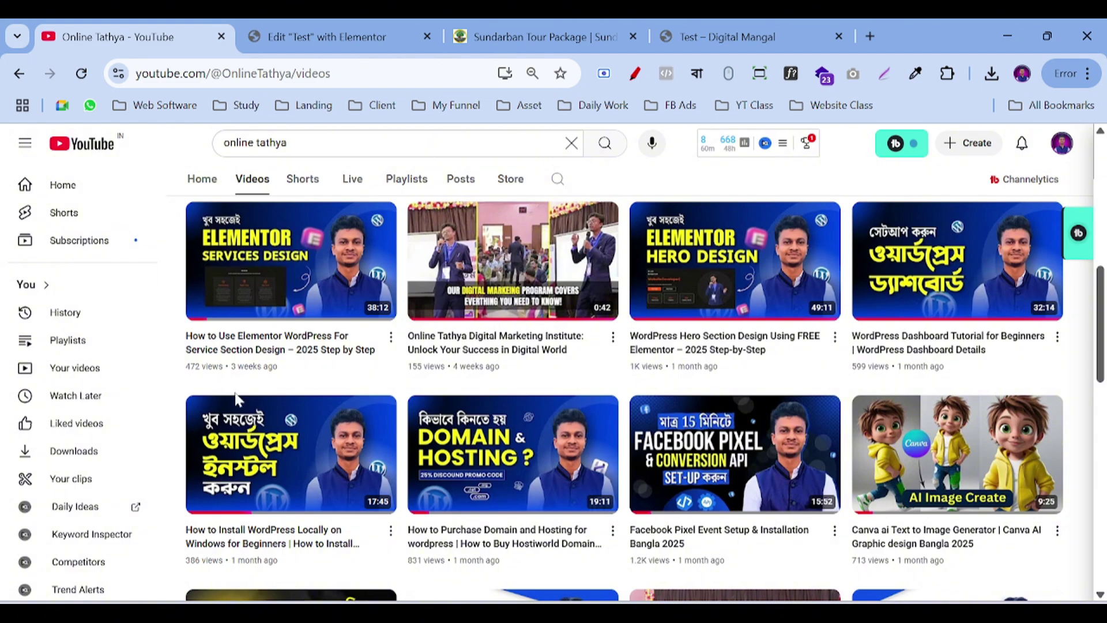
scroll(301, 396, "up", 2)
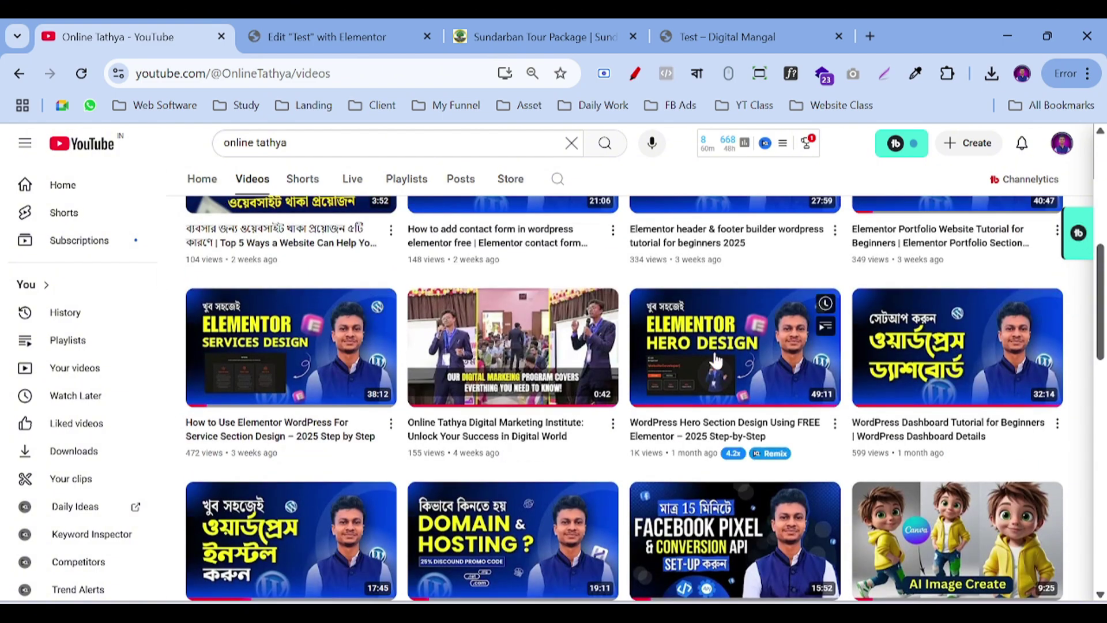
scroll(628, 410, "up", 2)
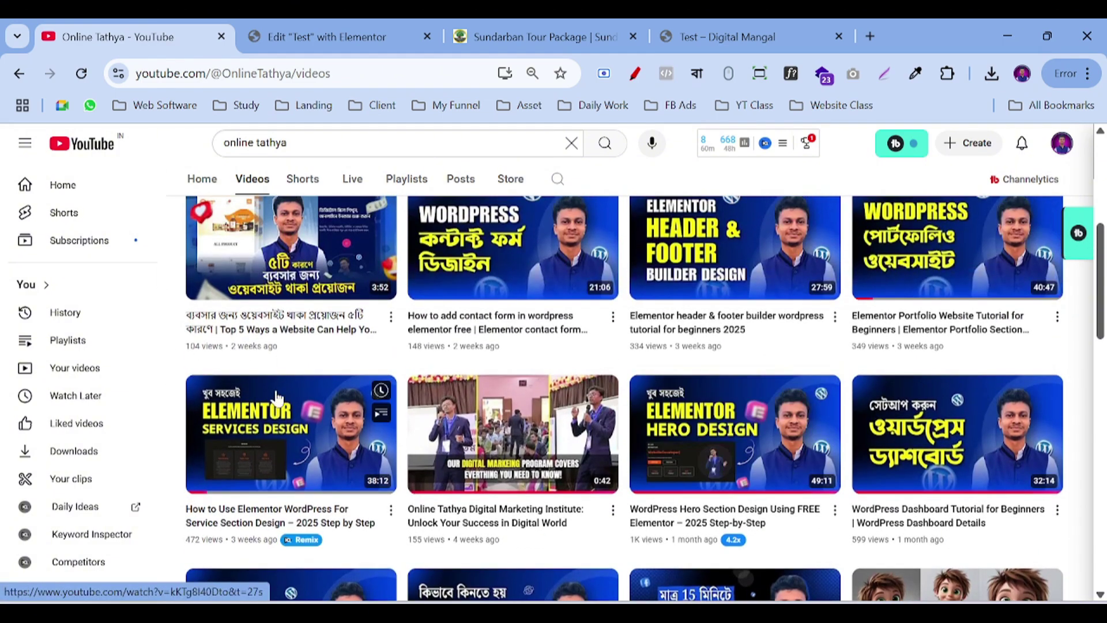
scroll(1104, 322, "up", 2)
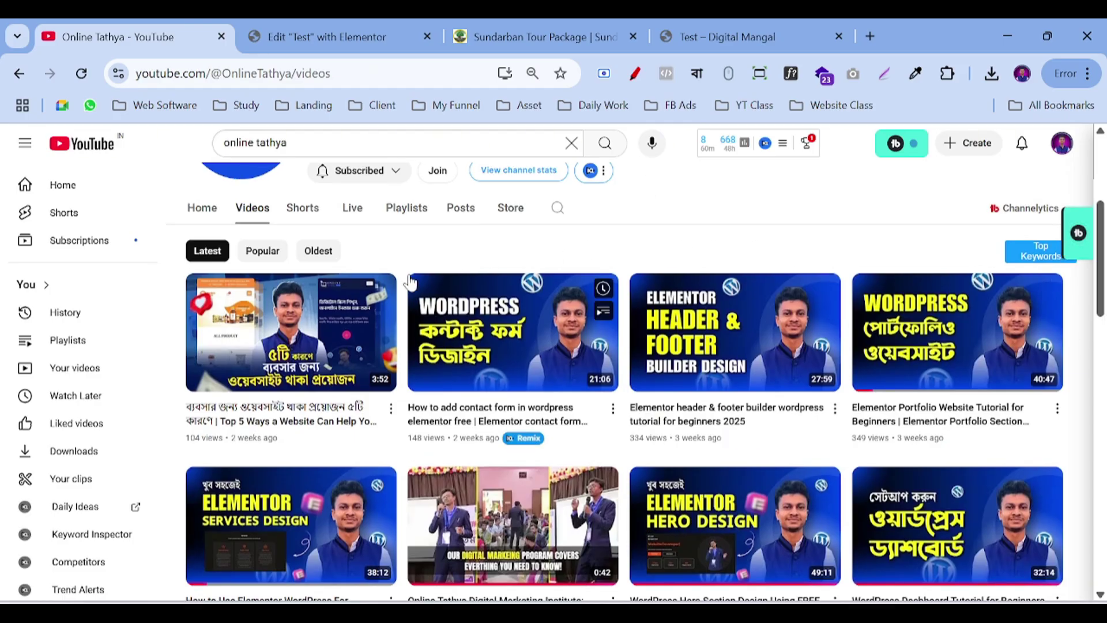
scroll(290, 382, "up", 5)
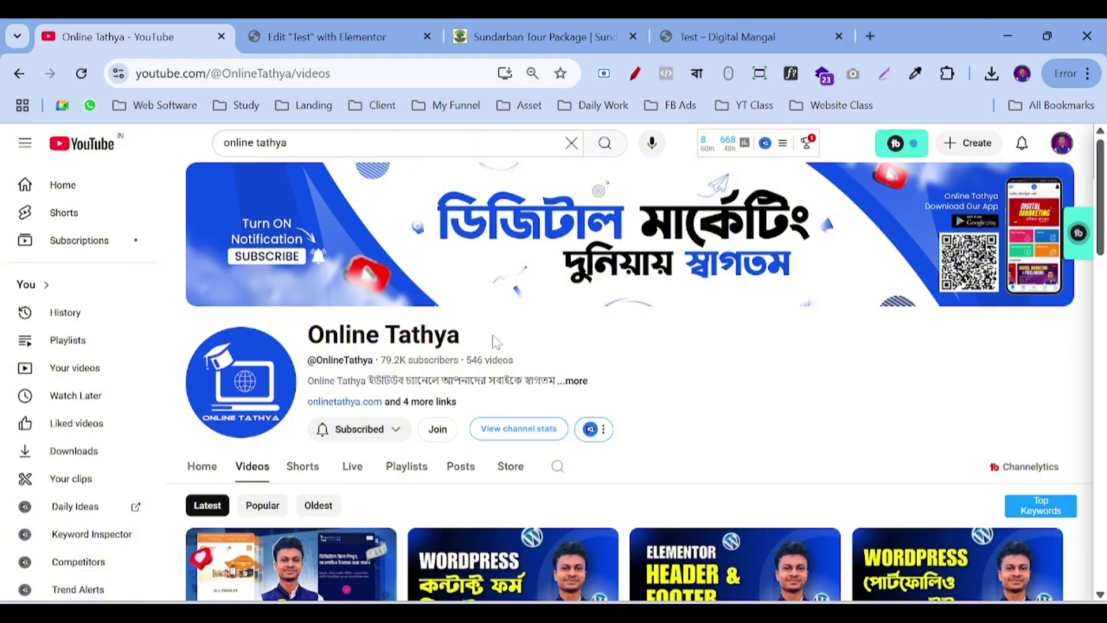
scroll(495, 342, "down", 3)
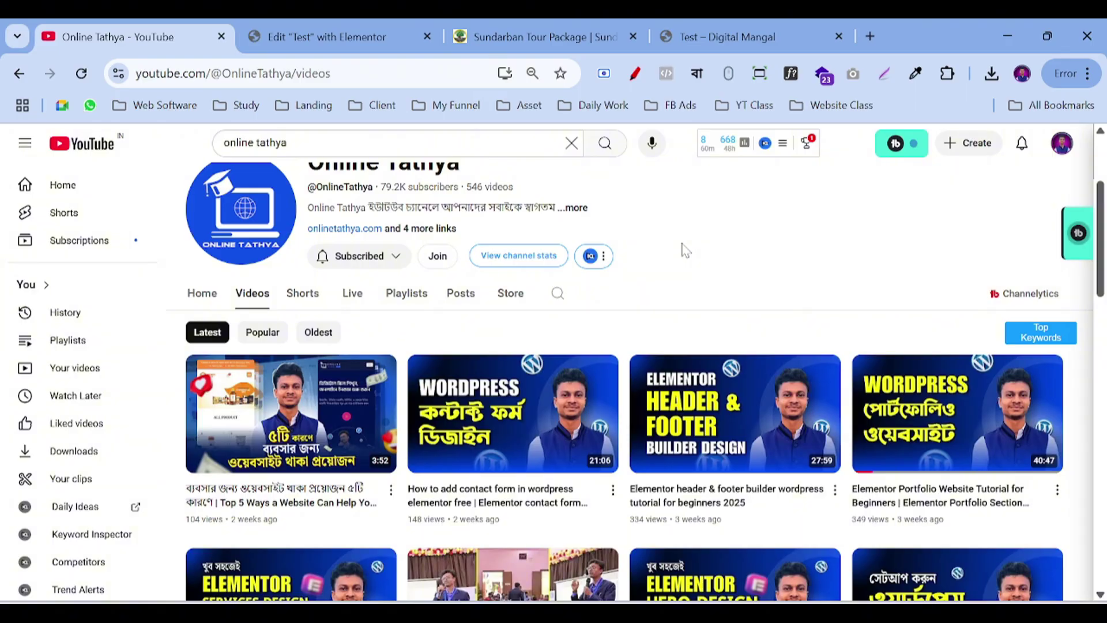
scroll(731, 302, "up", 2)
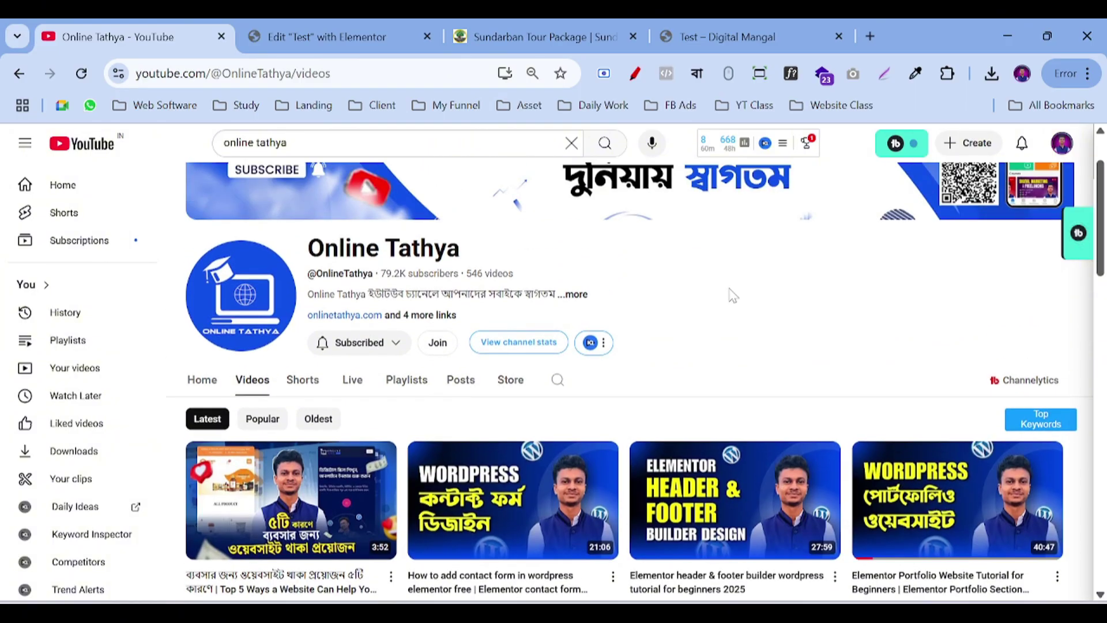
left_click(754, 35)
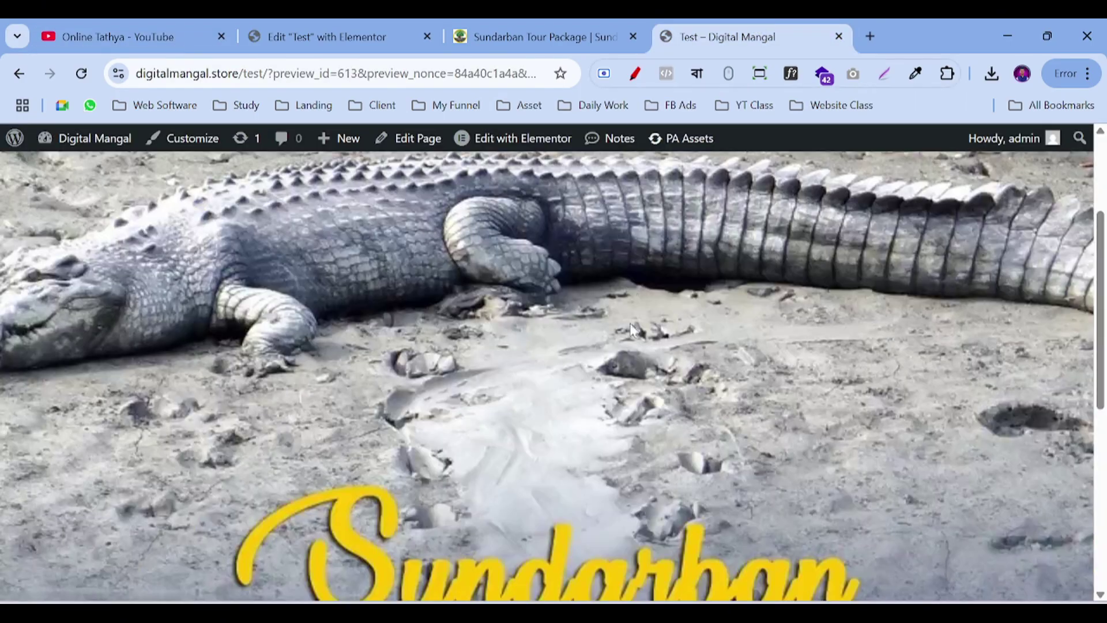